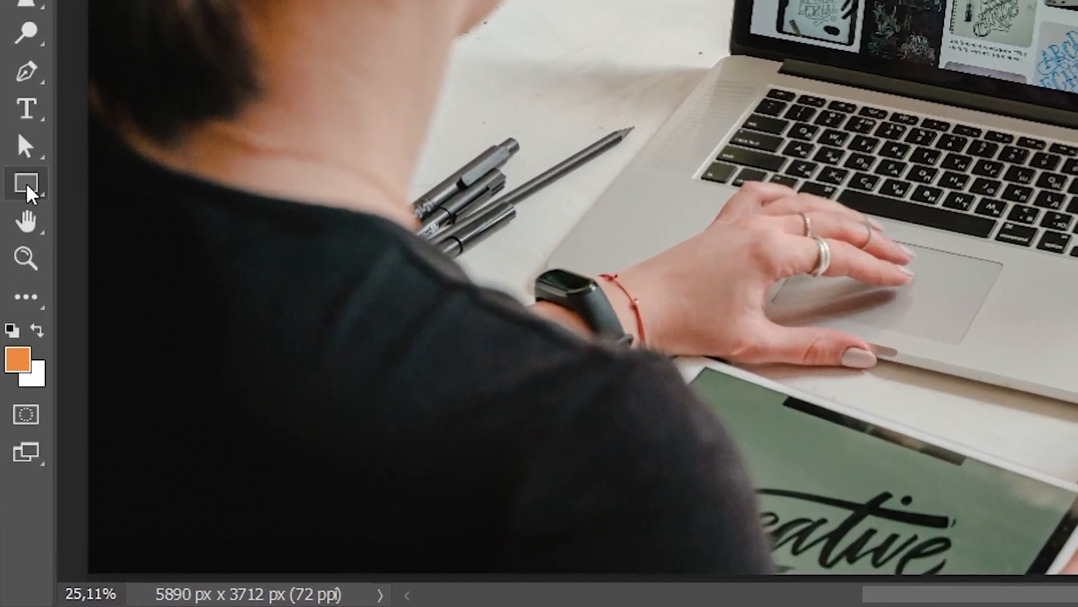
Create a 1920 x 1080 px orange rectangle shape, placed from its center over the laptop
{"action": "right_click", "coordinate": [14, 401]}
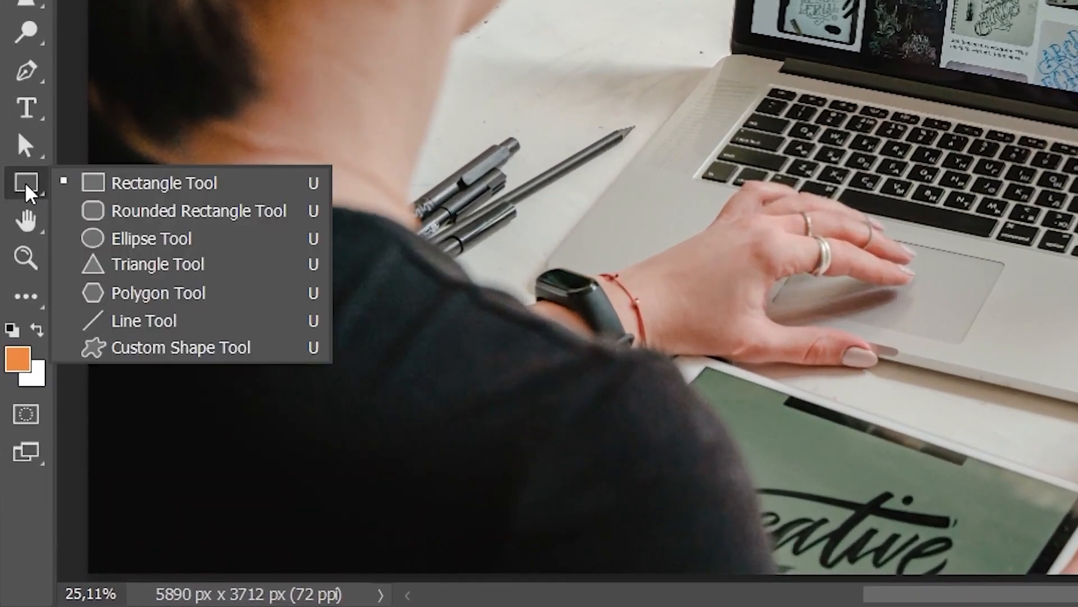
{"action": "left_click", "coordinate": [187, 189]}
{"action": "left_click_drag", "start_coordinate": [321, 261], "coordinate": [547, 382]}
{"action": "key", "text": "ctrl+z"}
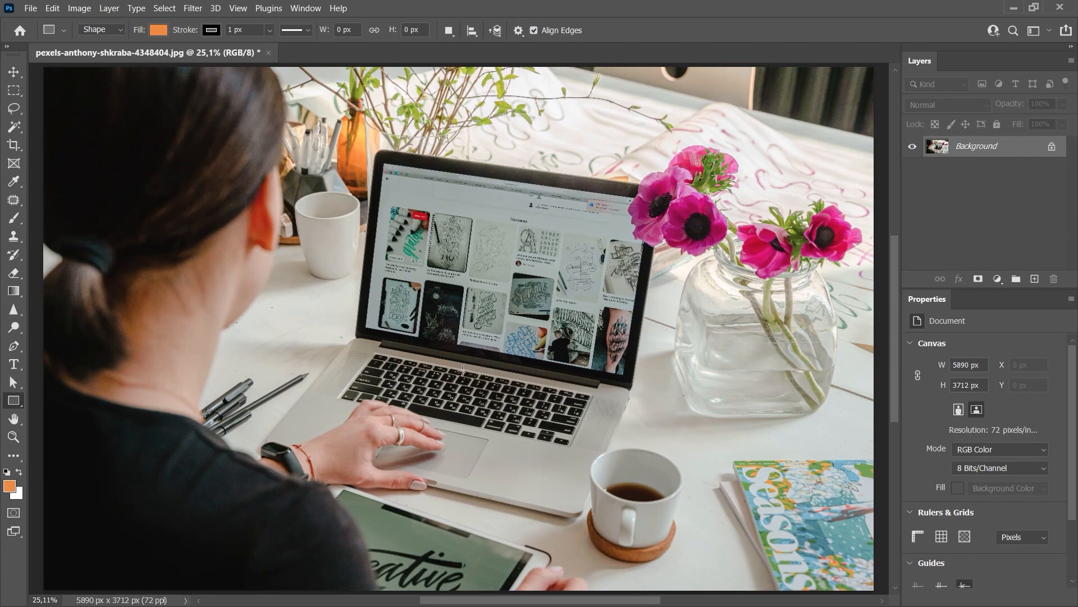
{"action": "left_click", "coordinate": [481, 321]}
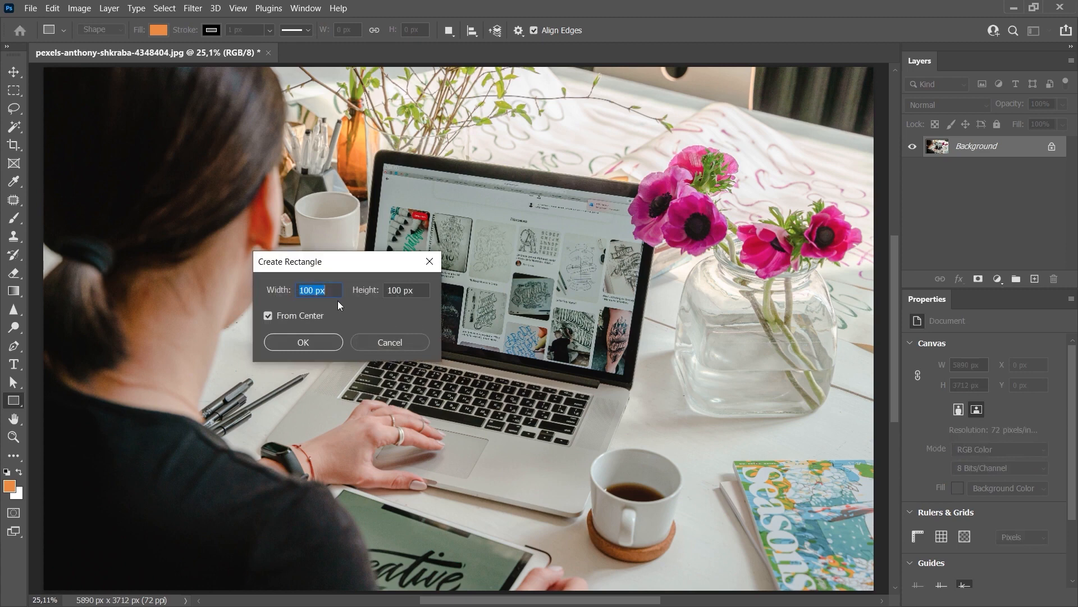
{"action": "type", "text": "1920"}
{"action": "left_click_drag", "start_coordinate": [402, 291], "coordinate": [376, 297]}
{"action": "type", "text": "10"}
{"action": "double_click", "coordinate": [300, 290]}
{"action": "left_click", "coordinate": [314, 291]}
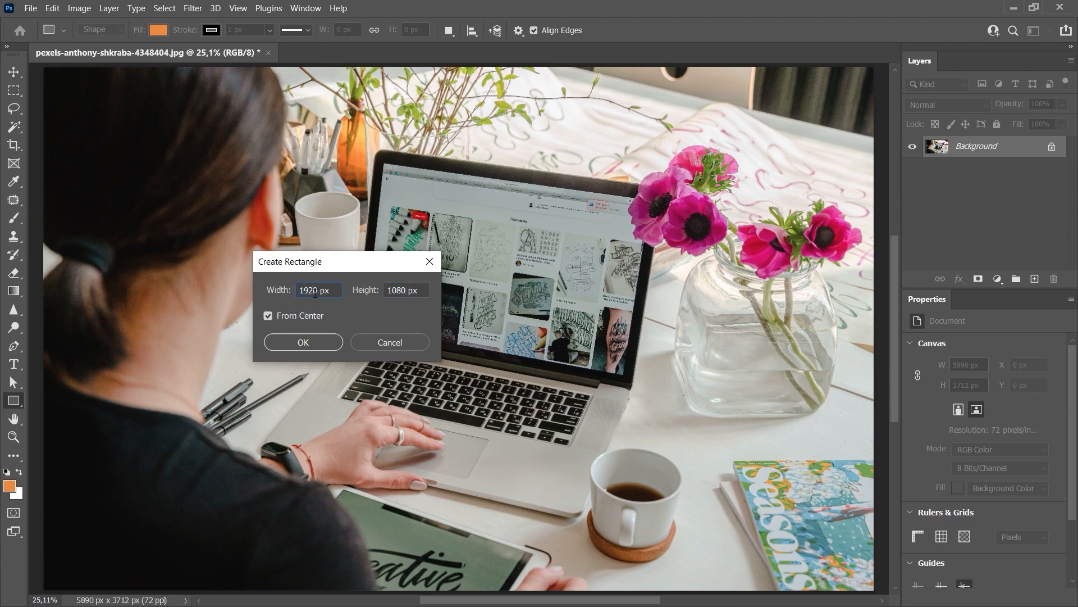
{"action": "left_click", "coordinate": [287, 342]}
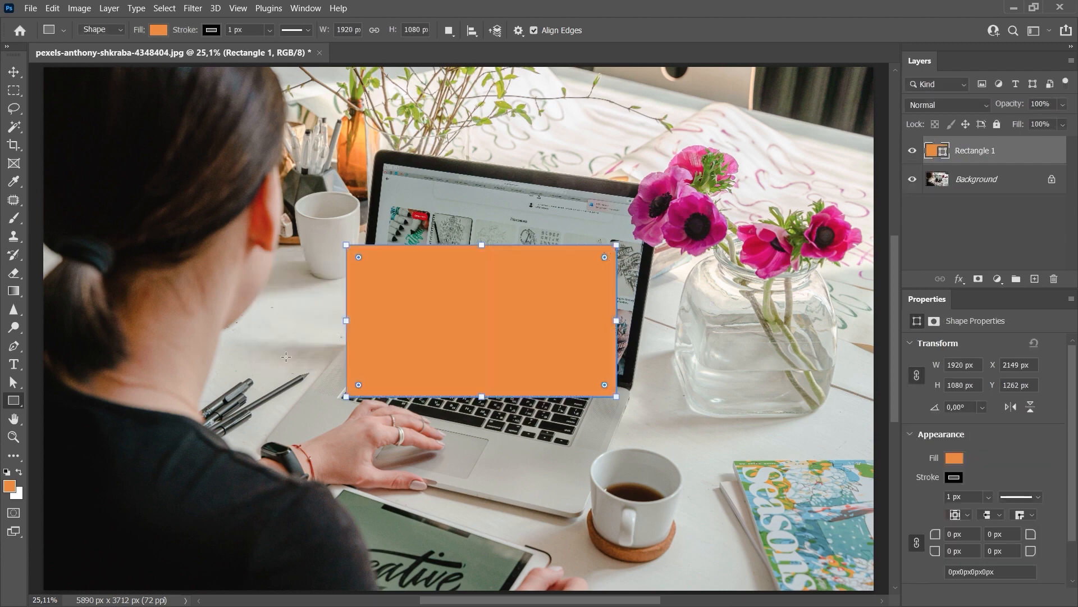
{"action": "key", "text": "Return"}
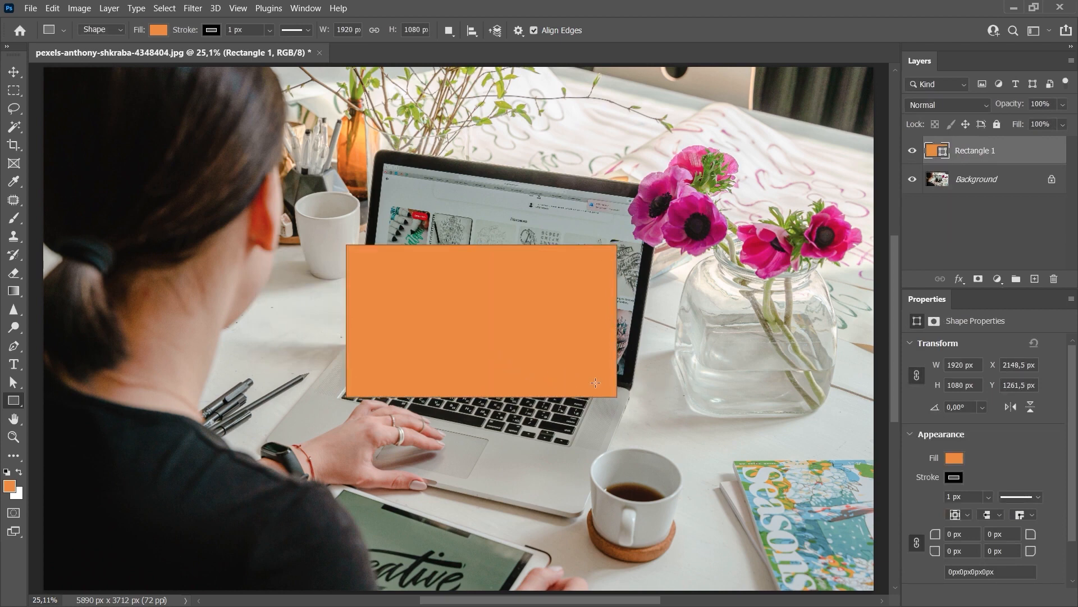
Remove the stroke from the orange rectangle by setting it to no color
{"action": "left_click", "coordinate": [954, 478]}
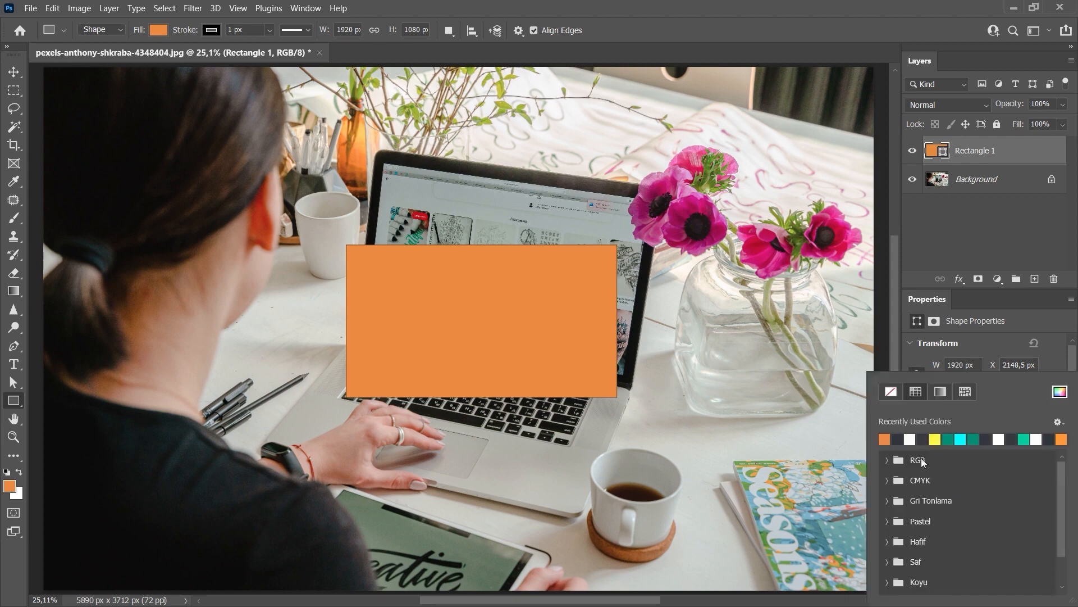
{"action": "left_click", "coordinate": [898, 438]}
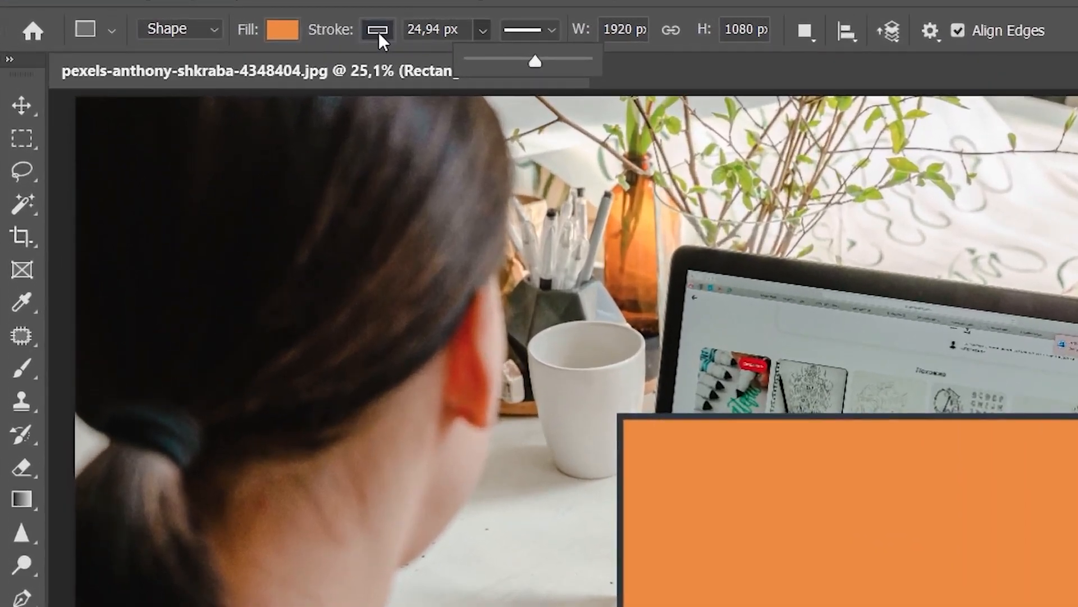
{"action": "left_click", "coordinate": [211, 30]}
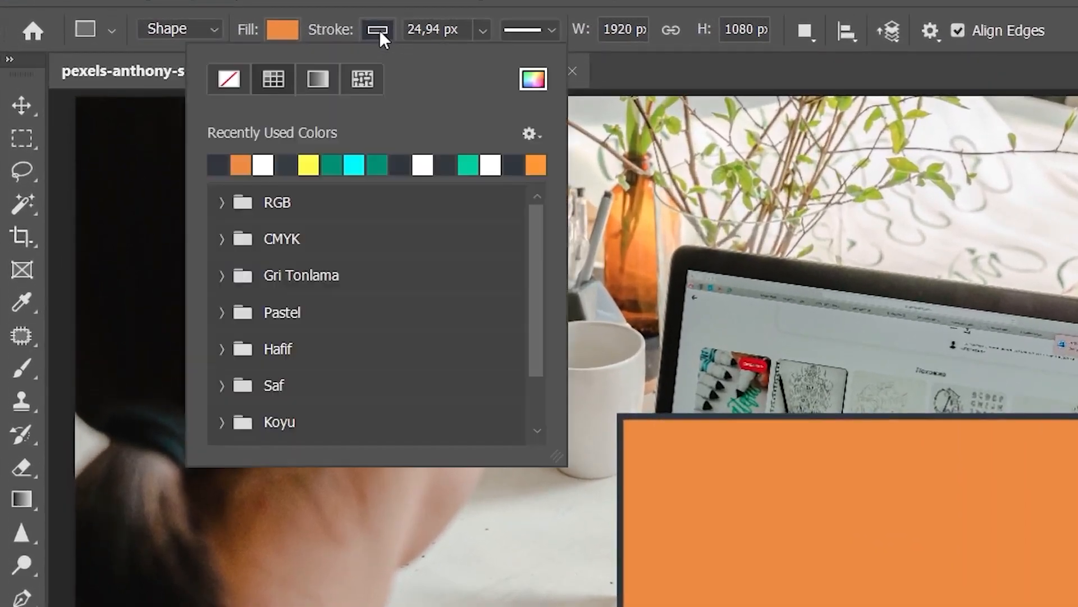
{"action": "left_click", "coordinate": [222, 77]}
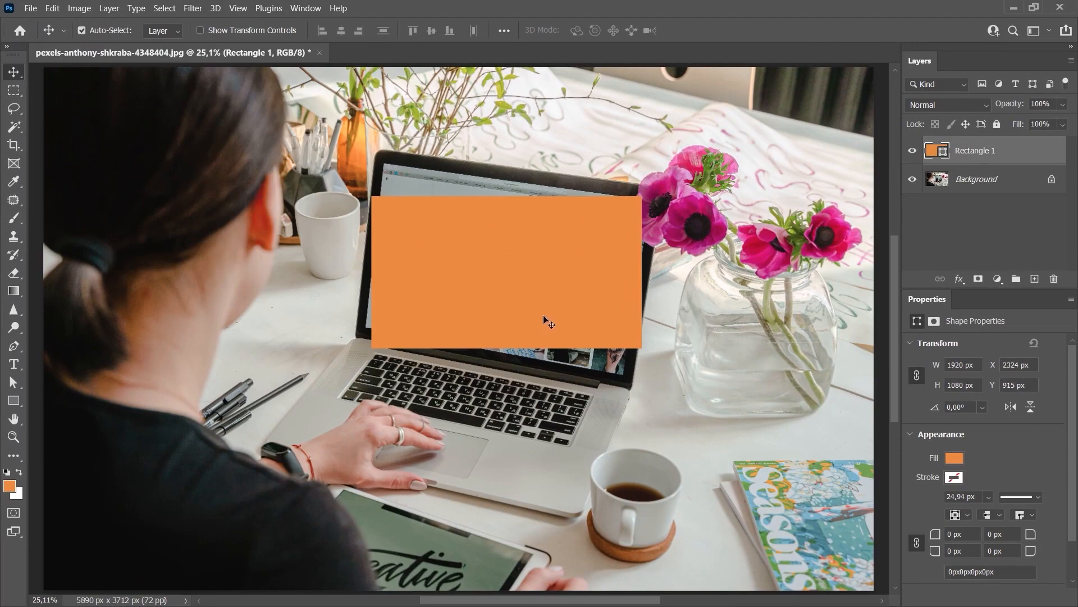
Scale the orange rectangle up to about 156% so it covers the laptop's display
{"action": "key", "text": "ctrl+t"}
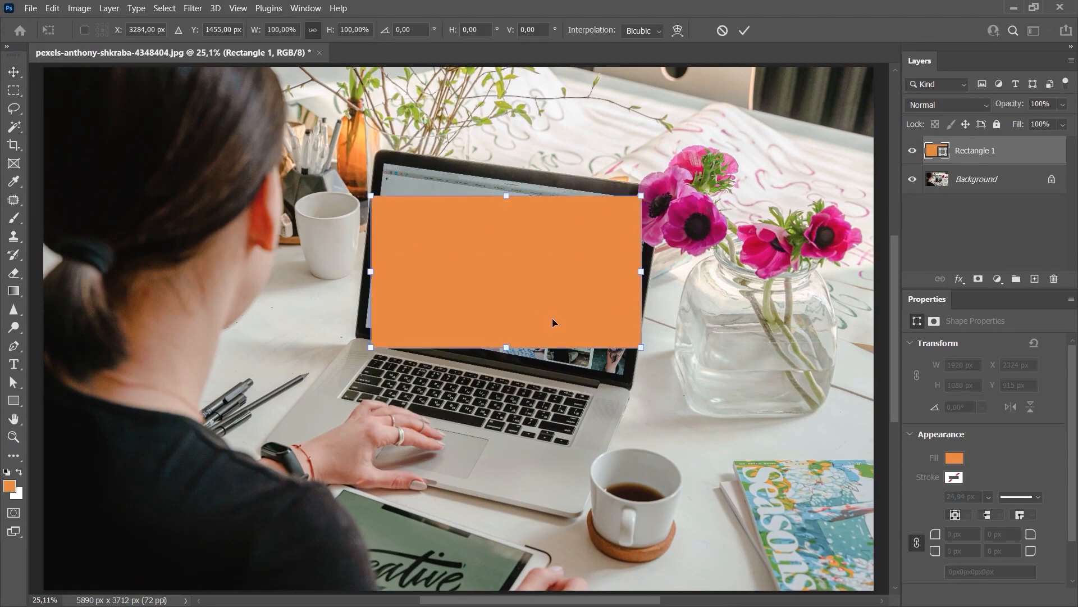
{"action": "left_click_drag", "start_coordinate": [643, 350], "coordinate": [691, 393]}
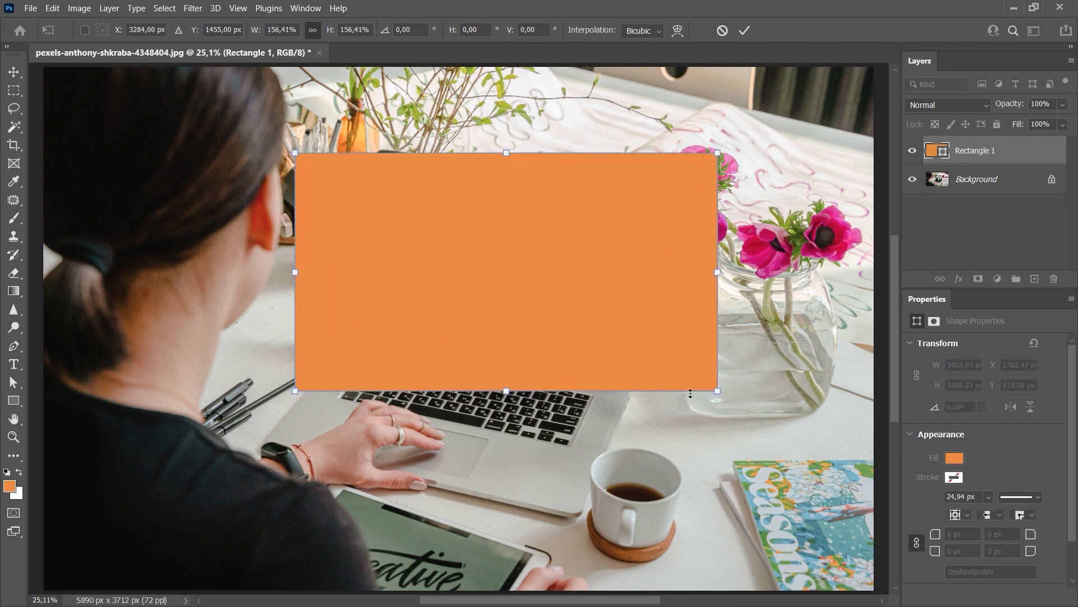
{"action": "key", "text": "Return"}
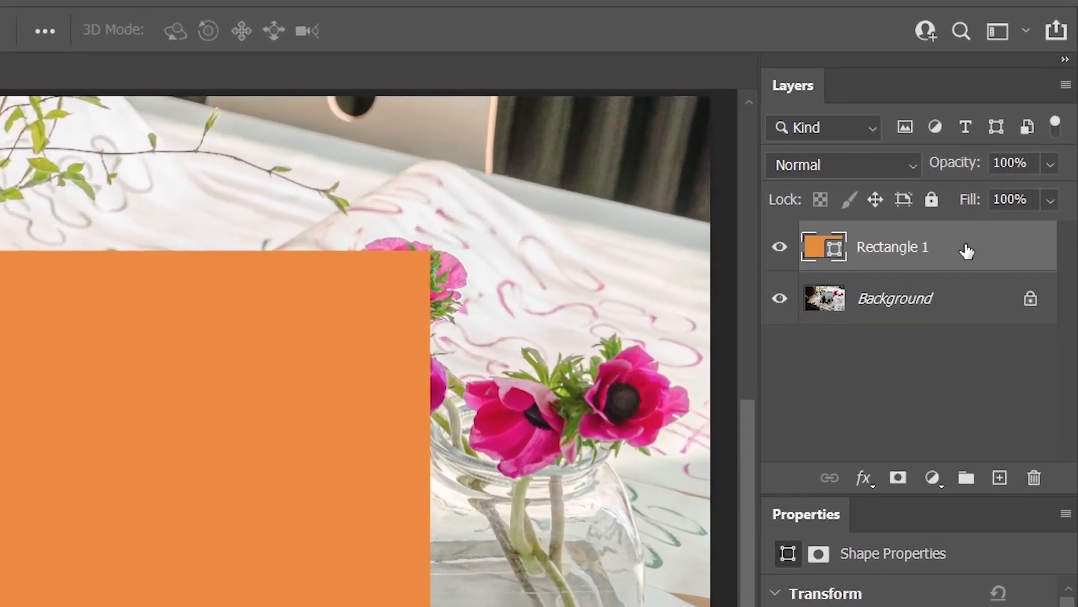
Convert the rectangle layer to a smart object and set its opacity to 50%
{"action": "right_click", "coordinate": [967, 250]}
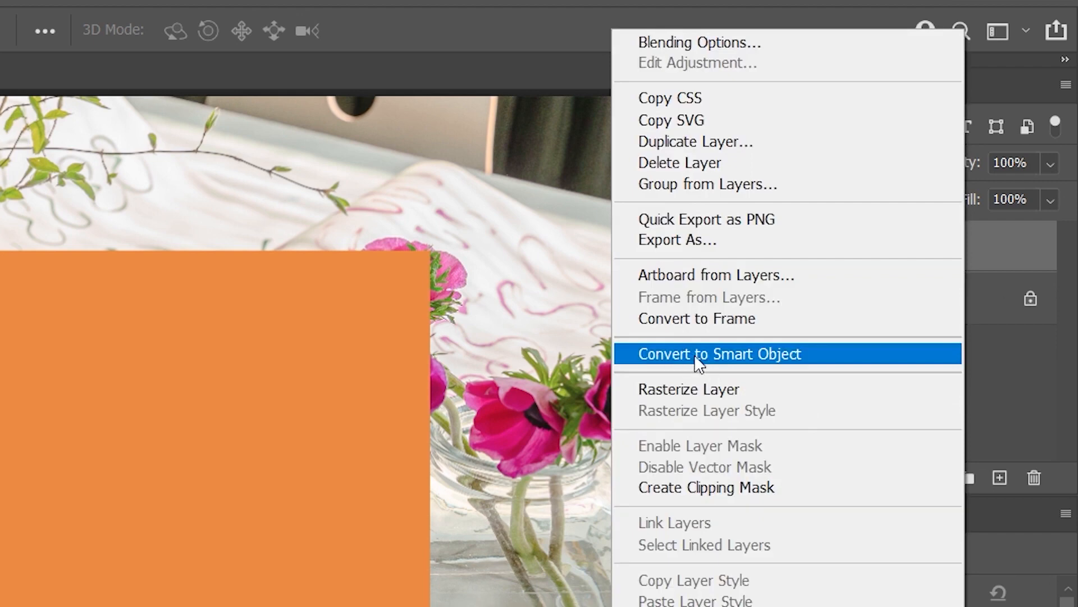
{"action": "left_click", "coordinate": [727, 354]}
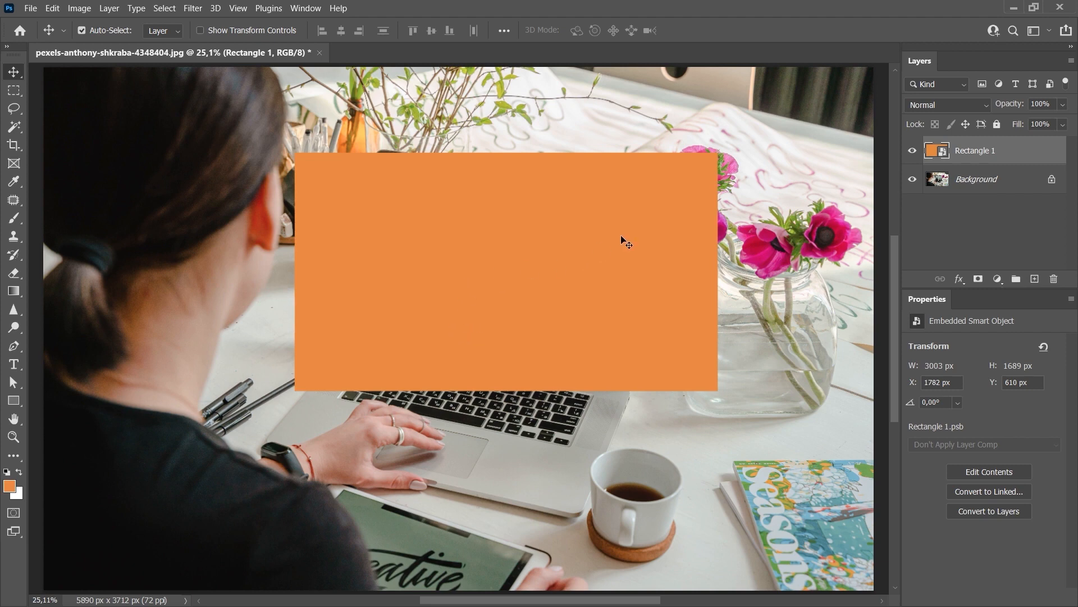
{"action": "left_click", "coordinate": [1034, 104]}
{"action": "type", "text": "50"}
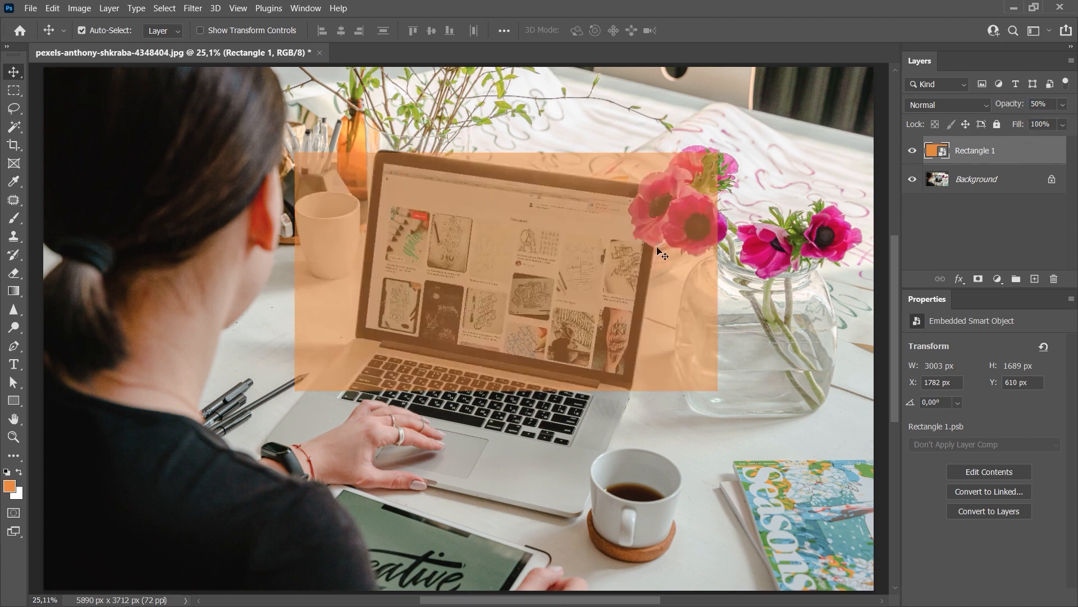
Distort the rectangle so its lower-left corner sits exactly on the lower-left corner of the laptop's display
{"action": "key", "text": "ctrl+t"}
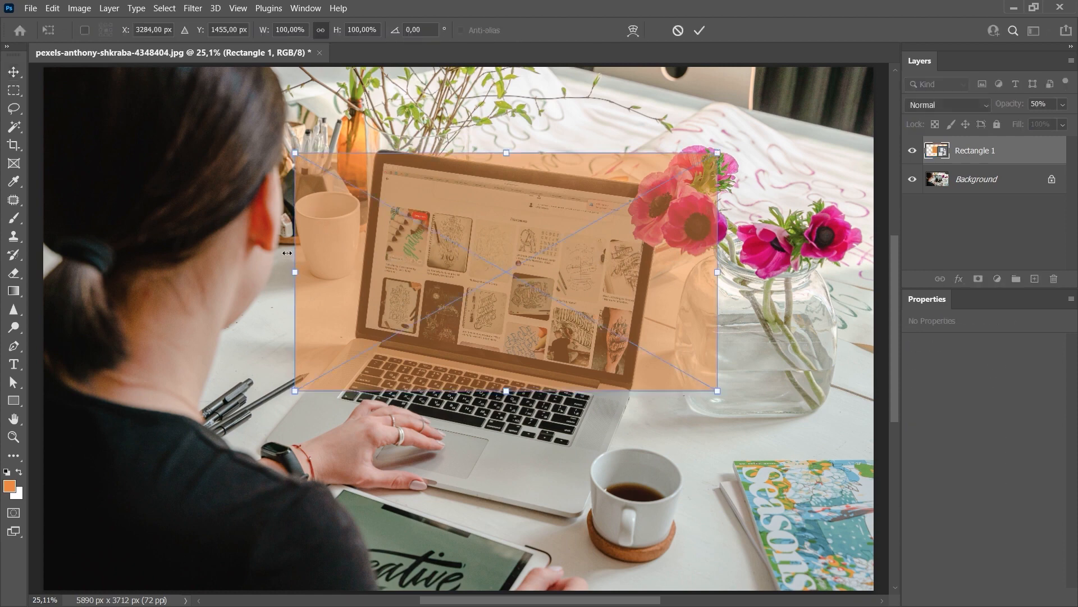
{"action": "right_click", "coordinate": [344, 242]}
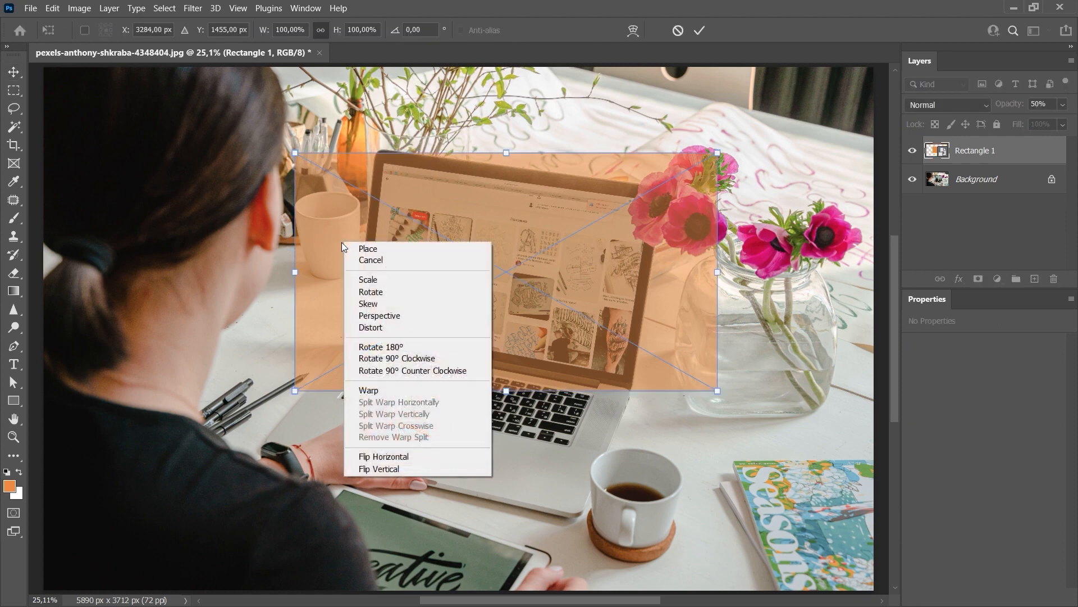
{"action": "left_click", "coordinate": [392, 329]}
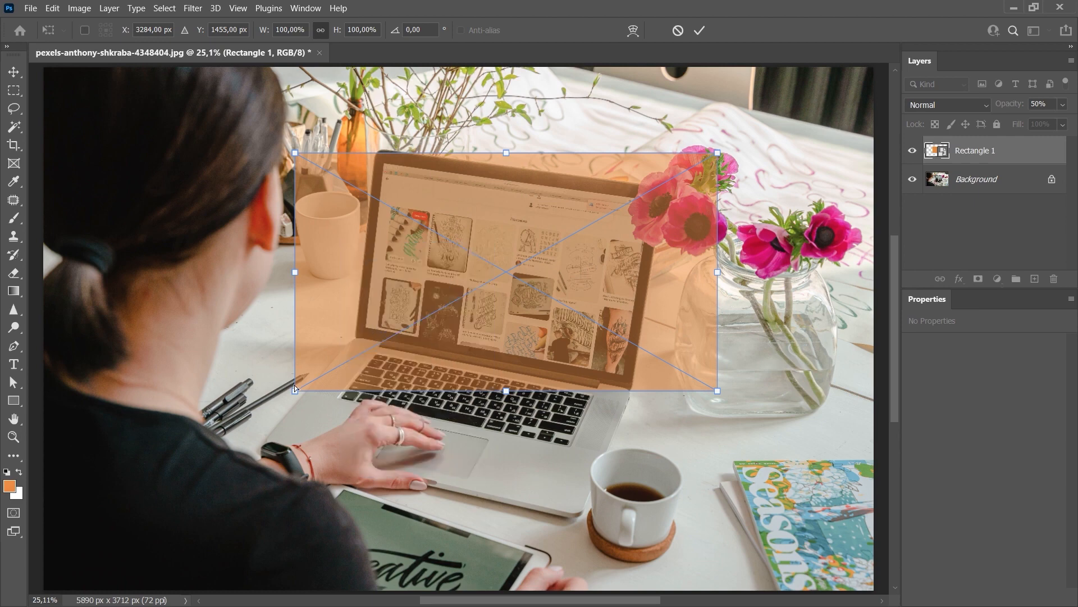
{"action": "left_click_drag", "start_coordinate": [283, 392], "coordinate": [360, 332]}
{"action": "key", "text": "ctrl+plus"}
{"action": "key", "text": "ctrl+plus"}
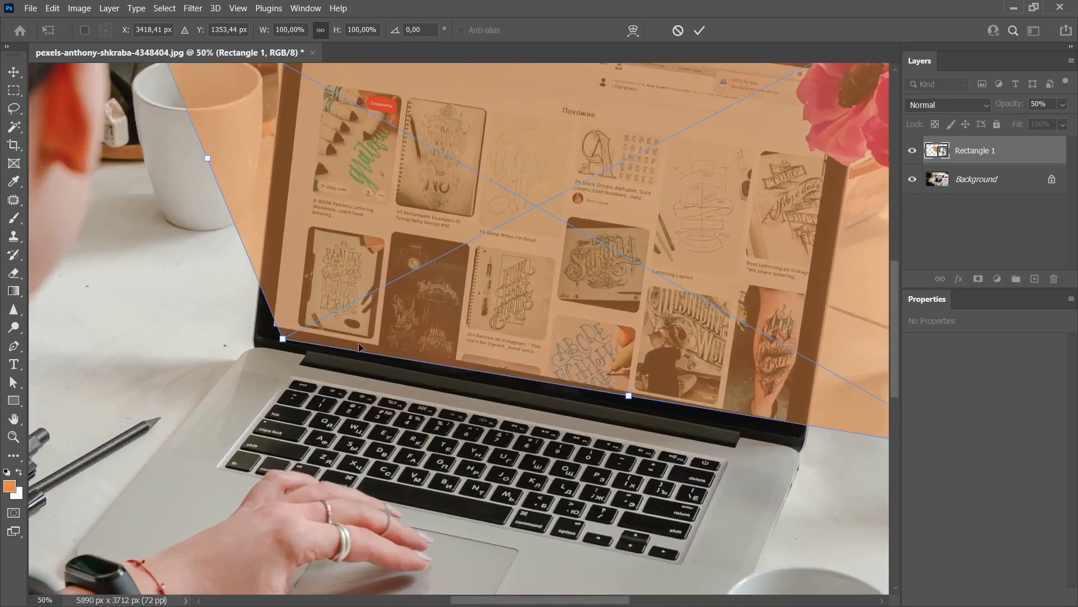
{"action": "key", "text": "ctrl+plus"}
{"action": "key", "text": "ctrl+plus"}
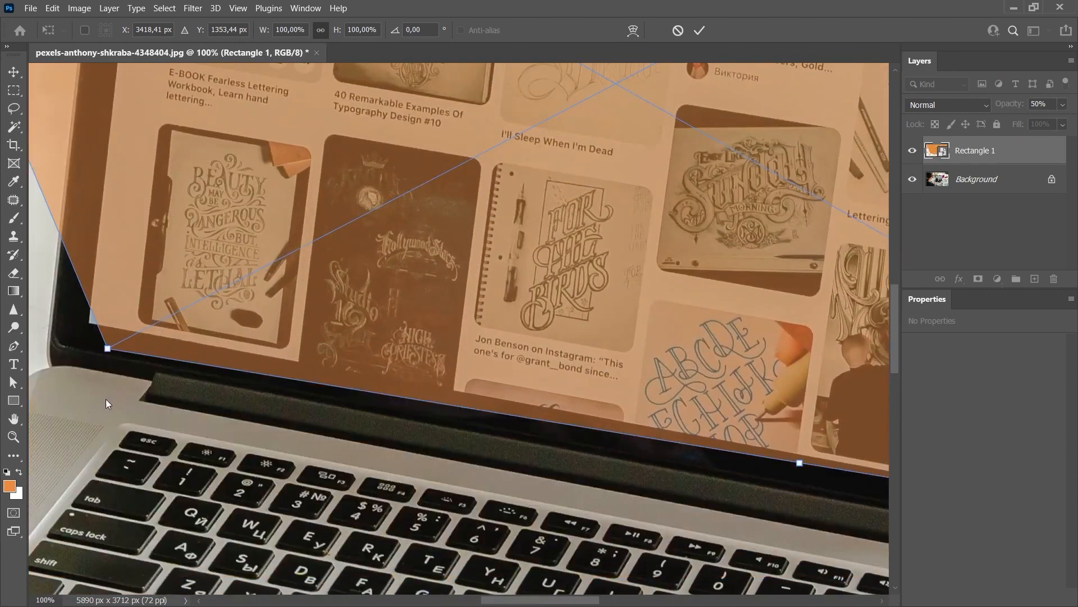
{"action": "left_click_drag", "start_coordinate": [89, 400], "coordinate": [463, 481]}
{"action": "left_click_drag", "start_coordinate": [487, 432], "coordinate": [467, 407]}
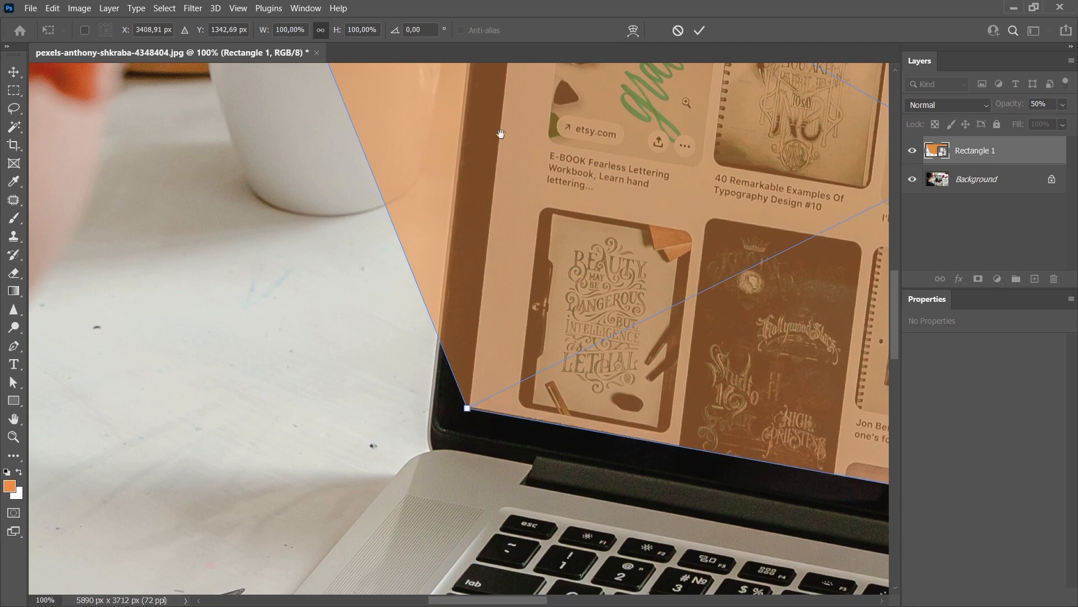
Place the distorted rectangle's upper-left corner on the upper-left corner of the laptop's display
{"action": "left_click_drag", "start_coordinate": [500, 148], "coordinate": [467, 464]}
{"action": "left_click_drag", "start_coordinate": [508, 96], "coordinate": [486, 323]}
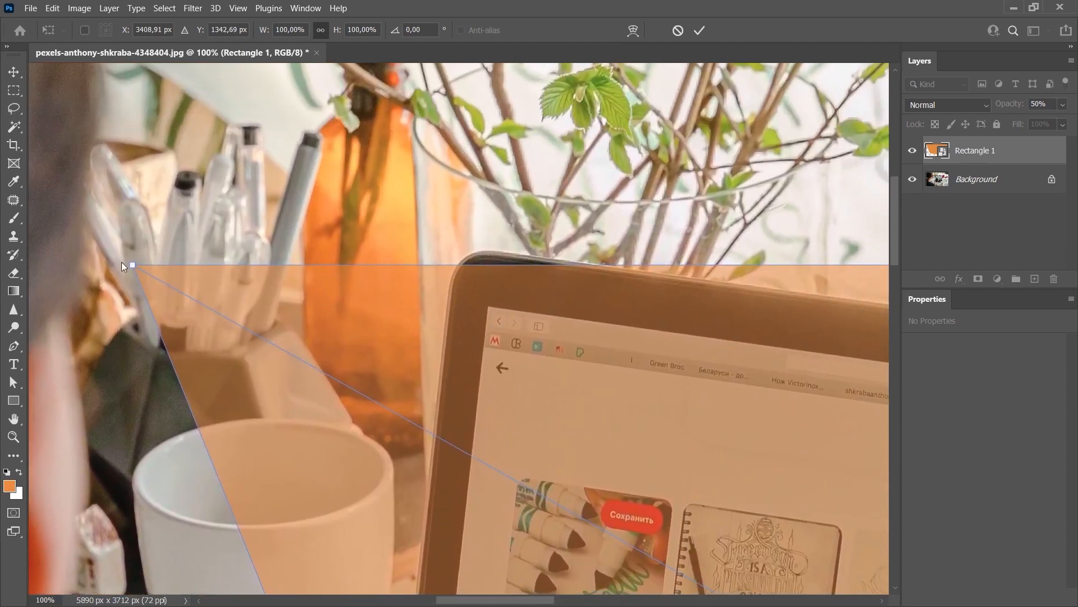
{"action": "left_click_drag", "start_coordinate": [133, 266], "coordinate": [486, 308]}
Fit the rectangle's two right corners to the right corners of the laptop's display and apply the distortion
{"action": "left_click_drag", "start_coordinate": [837, 433], "coordinate": [337, 313]}
{"action": "left_click_drag", "start_coordinate": [733, 318], "coordinate": [421, 434]}
{"action": "left_click_drag", "start_coordinate": [607, 230], "coordinate": [689, 174]}
{"action": "left_click_drag", "start_coordinate": [733, 128], "coordinate": [460, 316]}
{"action": "left_click_drag", "start_coordinate": [395, 499], "coordinate": [537, 290]}
{"action": "left_click_drag", "start_coordinate": [753, 468], "coordinate": [377, 405]}
{"action": "left_click_drag", "start_coordinate": [345, 184], "coordinate": [376, 314]}
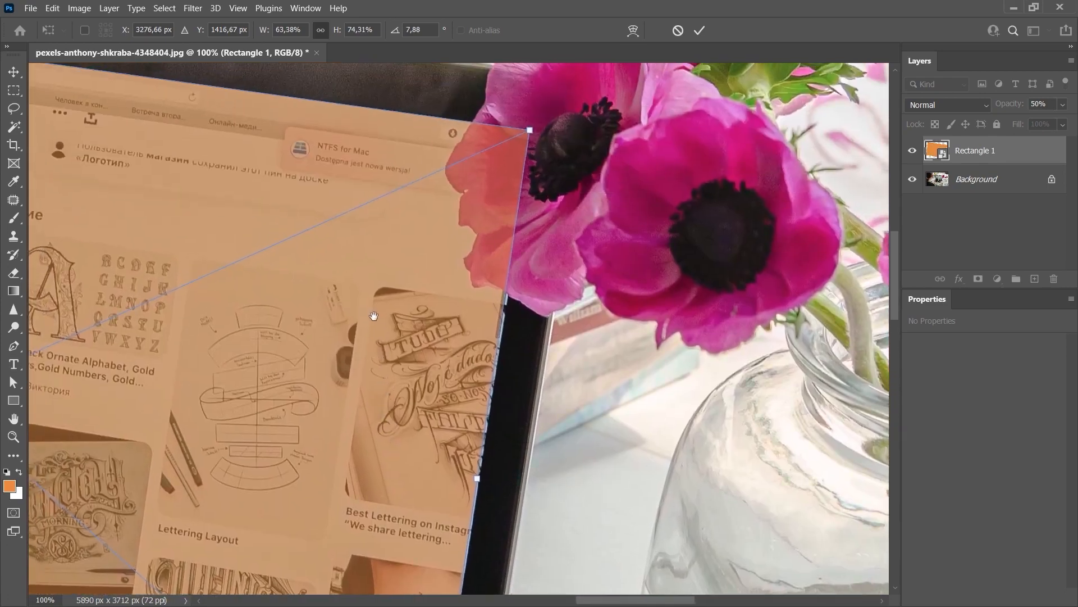
{"action": "left_click_drag", "start_coordinate": [528, 140], "coordinate": [536, 137]}
{"action": "key", "text": "ctrl+0"}
{"action": "key", "text": "Return"}
Raise the distorted rectangle layer's opacity to 100%
{"action": "left_click", "coordinate": [1061, 106]}
{"action": "left_click_drag", "start_coordinate": [1036, 122], "coordinate": [1070, 121]}
{"action": "left_click", "coordinate": [597, 279]}
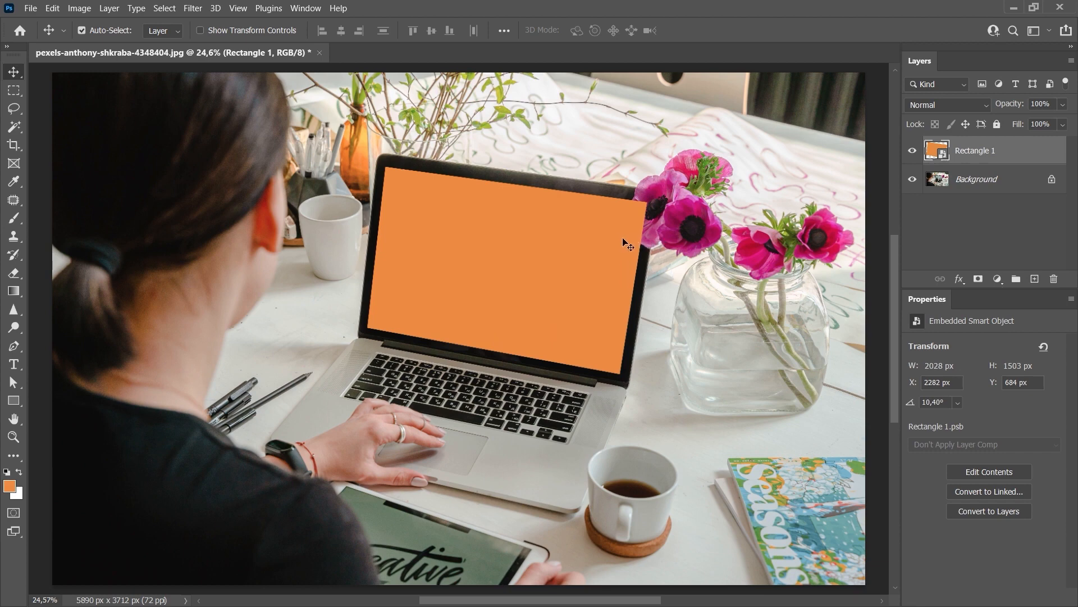
Set the rectangle layer's opacity to 75% and add a layer mask to it
{"action": "scroll", "coordinate": [652, 209], "scroll_direction": "up", "scroll_amount": 5}
{"action": "scroll", "coordinate": [697, 222], "scroll_direction": "up", "scroll_amount": 3}
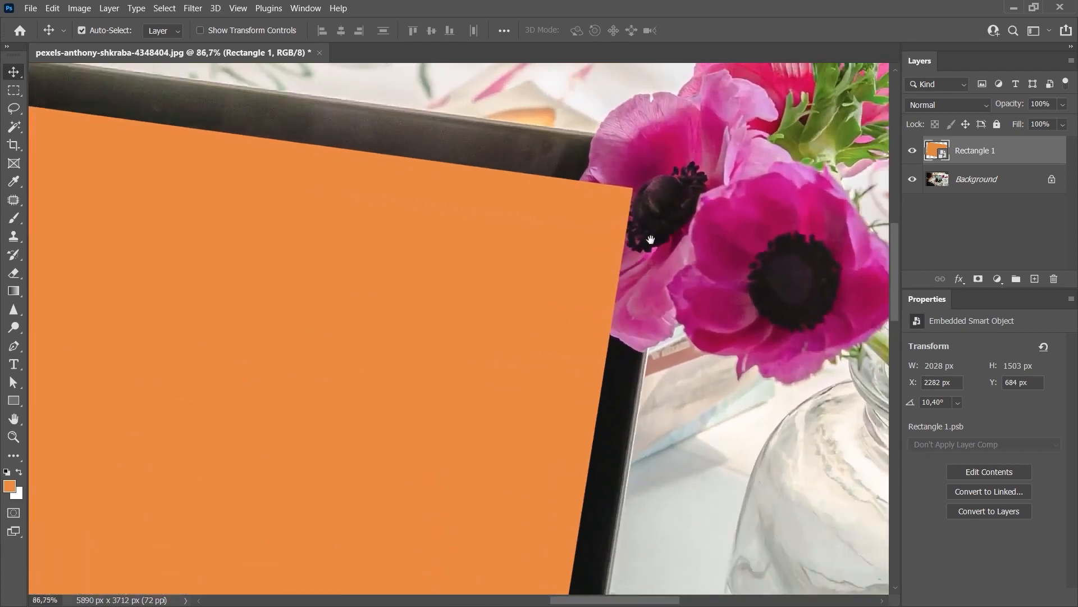
{"action": "left_click", "coordinate": [1048, 104]}
{"action": "type", "text": "75"}
{"action": "key", "text": "Return"}
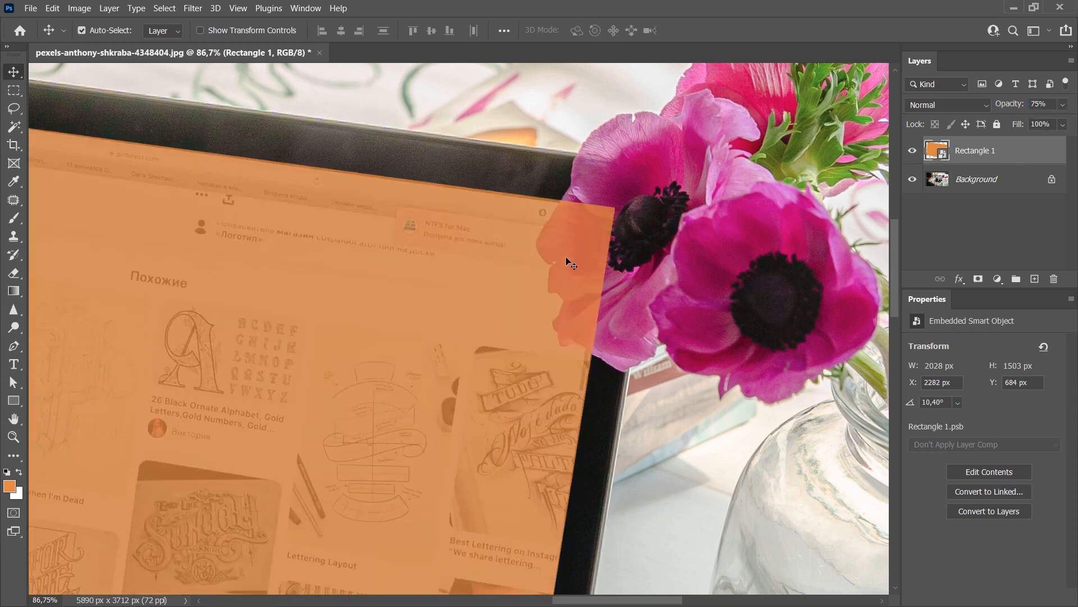
{"action": "left_click", "coordinate": [978, 279]}
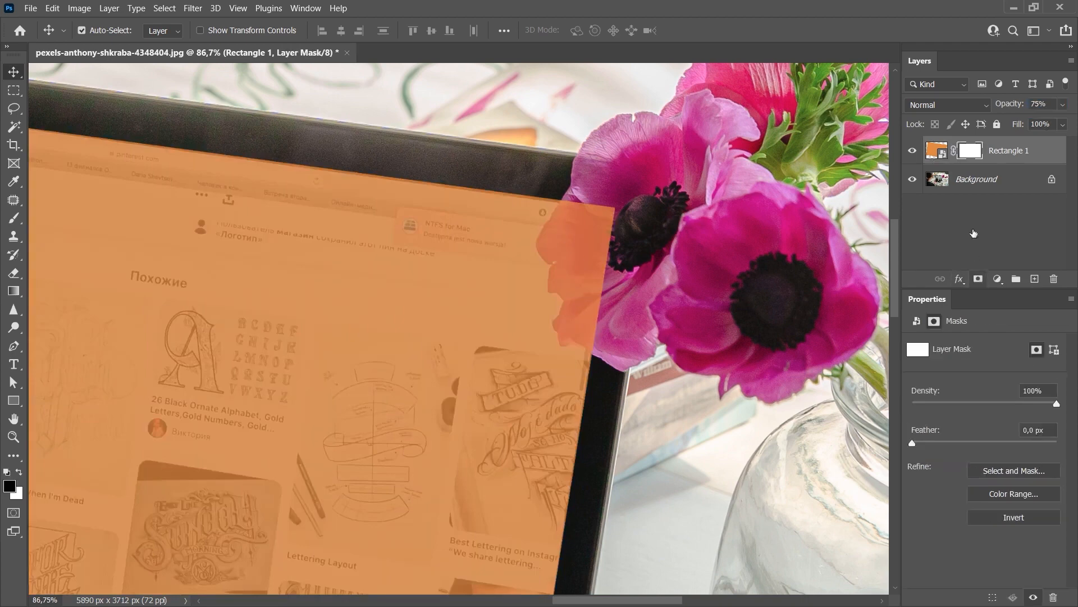
Mask out the rectangle where it overlaps the pink flower, painting black with a brush of about 69 px at 100% opacity
{"action": "key", "text": "b"}
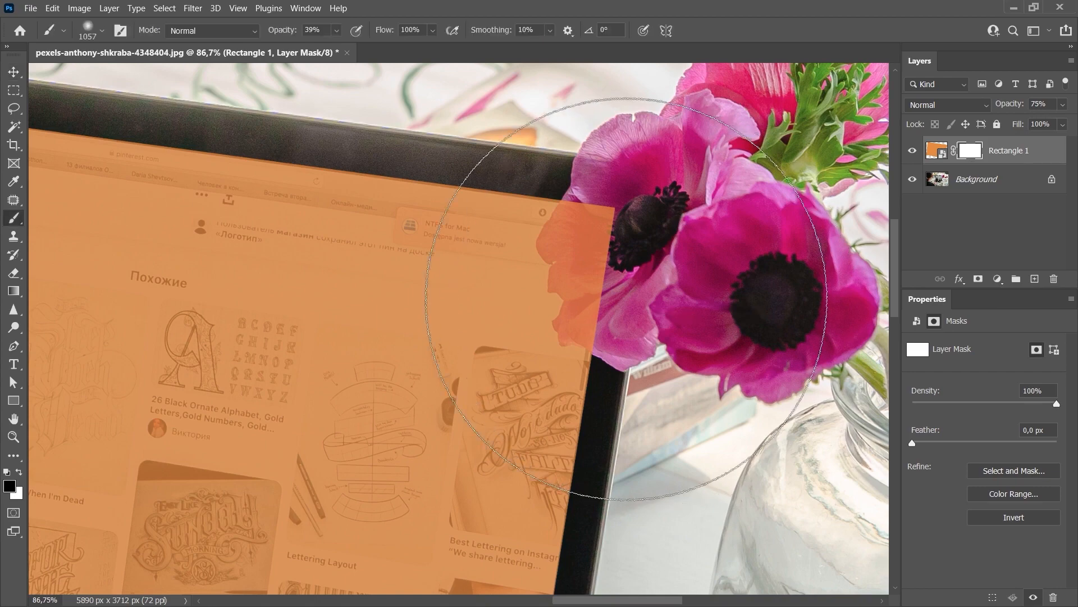
{"action": "left_click_drag", "start_coordinate": [569, 318], "coordinate": [486, 332]}
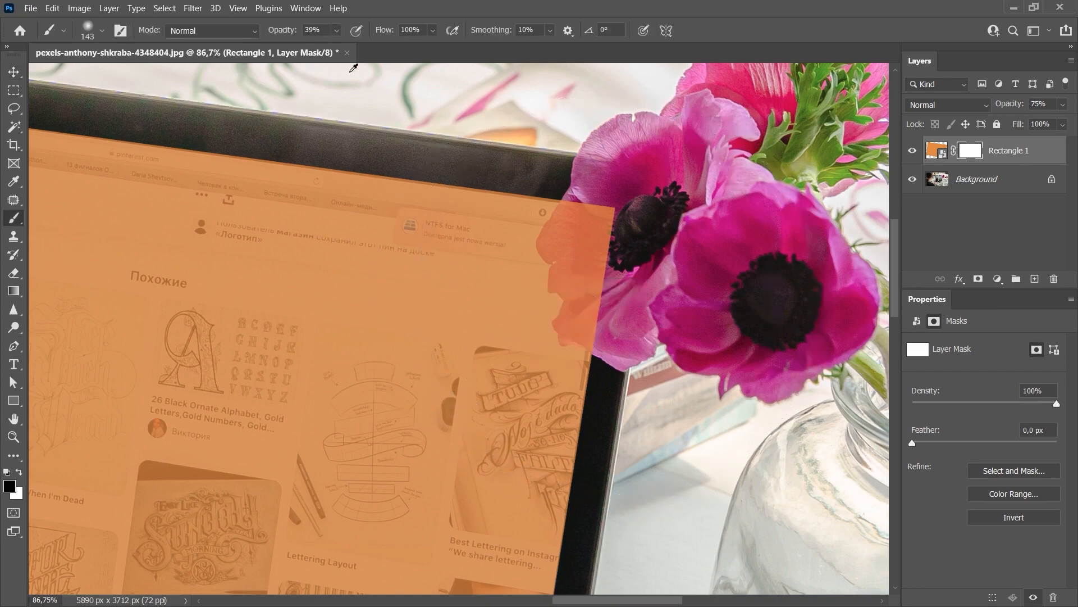
{"action": "left_click", "coordinate": [337, 30]}
{"action": "left_click_drag", "start_coordinate": [342, 47], "coordinate": [402, 54]}
{"action": "left_click_drag", "start_coordinate": [639, 268], "coordinate": [646, 271]}
{"action": "right_click", "coordinate": [647, 270]}
{"action": "left_click_drag", "start_coordinate": [727, 335], "coordinate": [732, 335]}
{"action": "left_click_drag", "start_coordinate": [770, 300], "coordinate": [764, 301]}
{"action": "left_click_drag", "start_coordinate": [606, 213], "coordinate": [585, 302]}
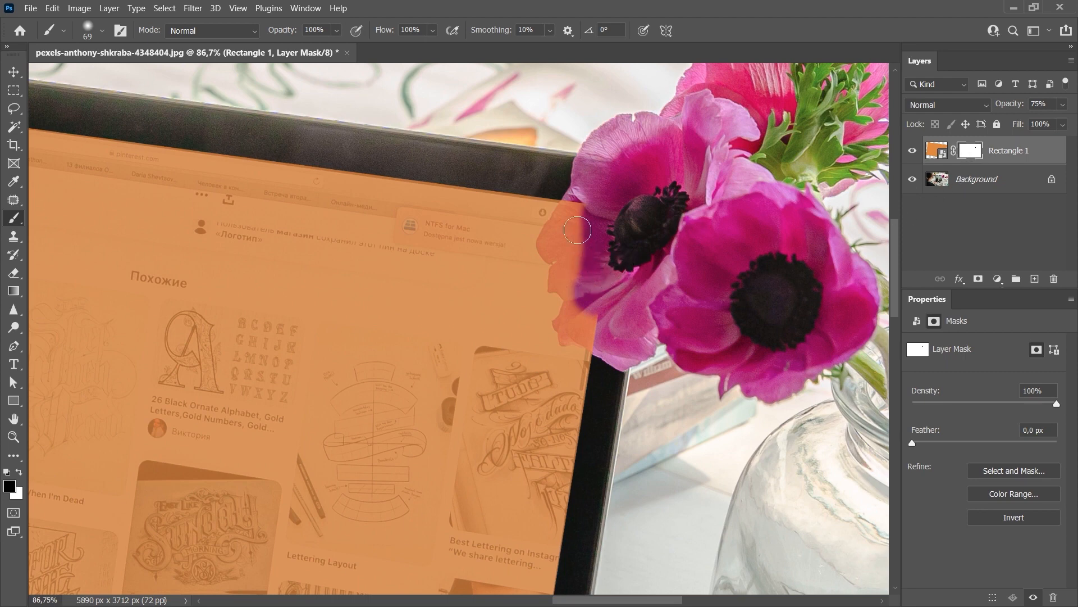
{"action": "mouse_move", "coordinate": [587, 208]}
{"action": "left_mouse_down"}
{"action": "mouse_move", "coordinate": [559, 242]}
{"action": "mouse_move", "coordinate": [587, 323]}
{"action": "mouse_move", "coordinate": [578, 332]}
{"action": "mouse_move", "coordinate": [573, 321]}
{"action": "mouse_move", "coordinate": [571, 350]}
{"action": "mouse_move", "coordinate": [608, 336]}
{"action": "mouse_move", "coordinate": [589, 336]}
{"action": "mouse_move", "coordinate": [624, 342]}
{"action": "mouse_move", "coordinate": [604, 368]}
{"action": "mouse_move", "coordinate": [589, 365]}
{"action": "mouse_move", "coordinate": [615, 310]}
{"action": "left_mouse_up"}
Increase the brush hardness and mask the remaining orange along the petal edges with a brush of about 21 px
{"action": "right_click", "coordinate": [615, 310]}
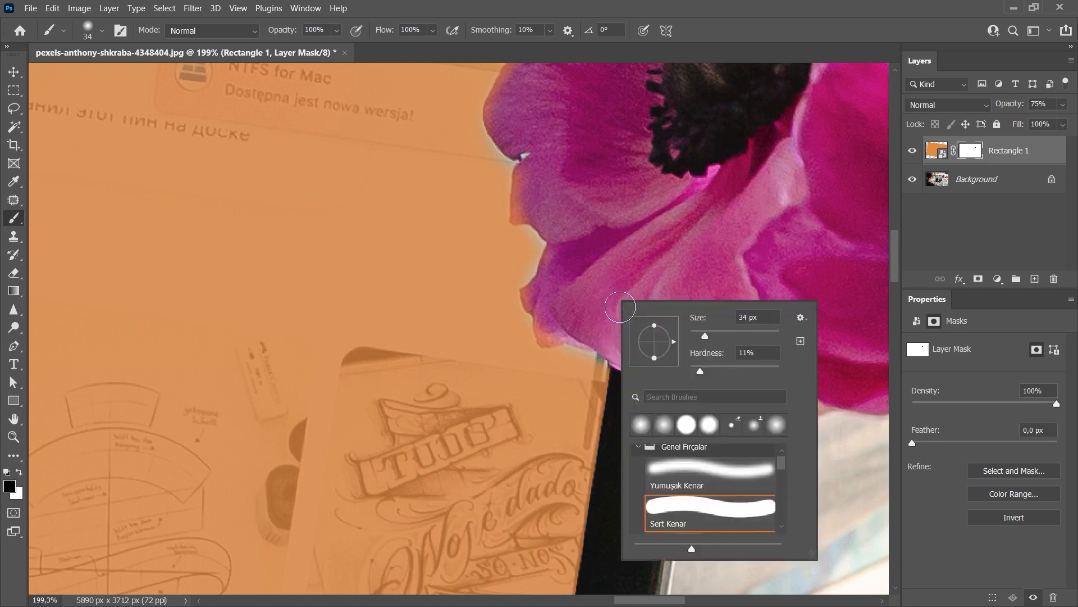
{"action": "left_click_drag", "start_coordinate": [700, 372], "coordinate": [768, 372]}
{"action": "left_click", "coordinate": [551, 275]}
{"action": "right_click", "coordinate": [551, 296], "text": "alt"}
{"action": "mouse_move", "coordinate": [543, 300]}
{"action": "left_mouse_down"}
{"action": "mouse_move", "coordinate": [535, 298]}
{"action": "mouse_move", "coordinate": [551, 313]}
{"action": "mouse_move", "coordinate": [547, 335]}
{"action": "left_mouse_up"}
{"action": "mouse_move", "coordinate": [545, 242]}
{"action": "left_mouse_down"}
{"action": "mouse_move", "coordinate": [563, 303]}
{"action": "mouse_move", "coordinate": [547, 236]}
{"action": "left_mouse_up"}
{"action": "scroll", "coordinate": [547, 236], "scroll_direction": "up", "scroll_amount": 2}
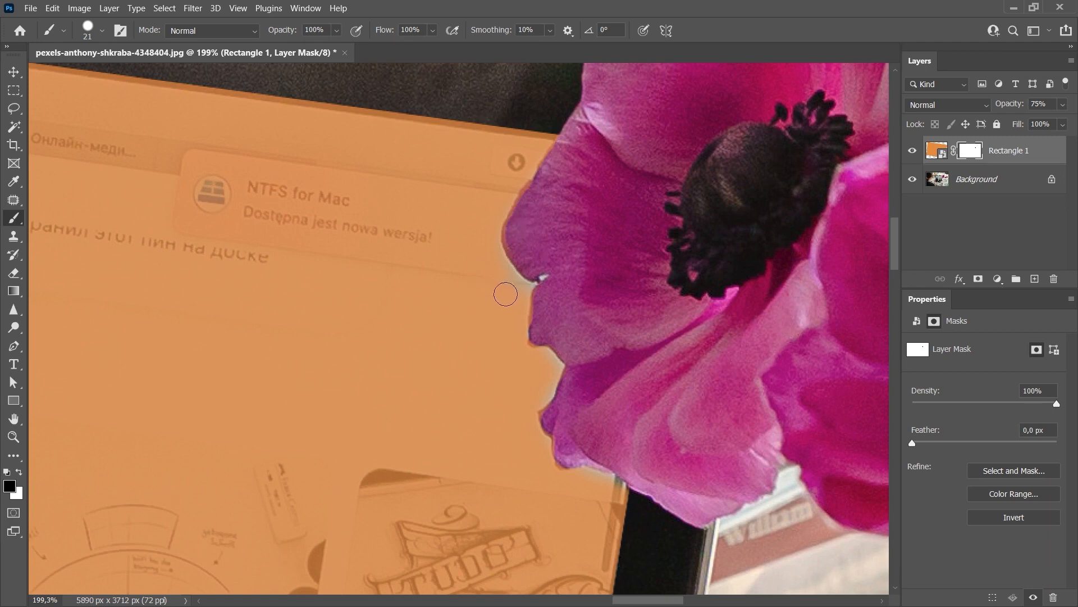
Paint white on the mask with a small brush to restore the orange just outside the petal edges, and return to black
{"action": "left_click", "coordinate": [20, 475]}
{"action": "left_click_drag", "start_coordinate": [495, 258], "coordinate": [505, 325]}
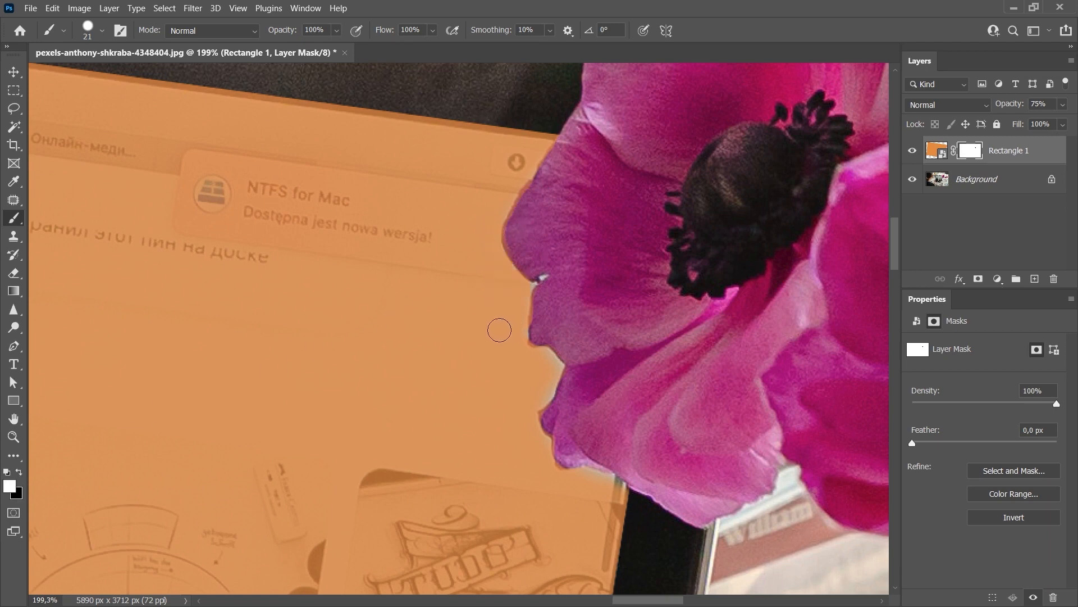
{"action": "left_click_drag", "start_coordinate": [525, 264], "coordinate": [581, 289]}
{"action": "key", "text": "ctrl+z"}
{"action": "mouse_move", "coordinate": [534, 369]}
{"action": "left_mouse_down"}
{"action": "mouse_move", "coordinate": [544, 359]}
{"action": "mouse_move", "coordinate": [553, 369]}
{"action": "mouse_move", "coordinate": [544, 398]}
{"action": "left_mouse_up"}
{"action": "key", "text": "bracketleft"}
{"action": "key", "text": "bracketleft"}
{"action": "key", "text": "bracketleft"}
{"action": "key", "text": "bracketleft"}
{"action": "key", "text": "bracketleft"}
{"action": "key", "text": "bracketleft"}
{"action": "key", "text": "bracketleft"}
{"action": "key", "text": "bracketleft"}
{"action": "key", "text": "bracketright"}
{"action": "key", "text": "bracketright"}
{"action": "key", "text": "bracketright"}
{"action": "key", "text": "bracketright"}
{"action": "key", "text": "bracketright"}
{"action": "key", "text": "bracketright"}
{"action": "key", "text": "bracketright"}
{"action": "key", "text": "bracketright"}
{"action": "key", "text": "bracketright"}
{"action": "key", "text": "x"}
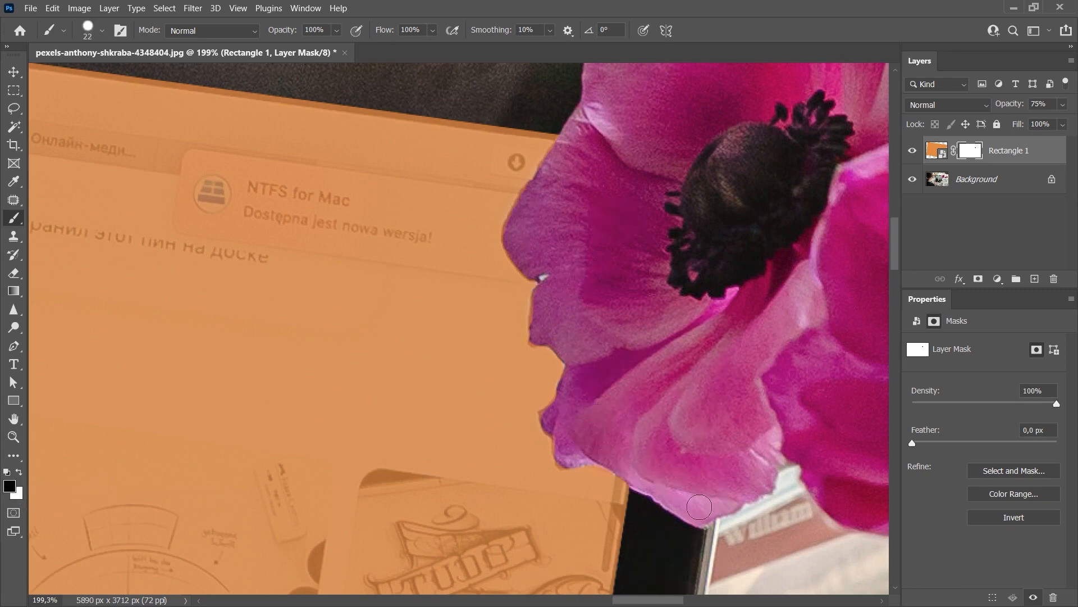
{"action": "key", "text": "v"}
Set the masked rectangle layer's opacity back to 100%
{"action": "key", "text": "ctrl+0"}
{"action": "left_click", "coordinate": [1063, 109]}
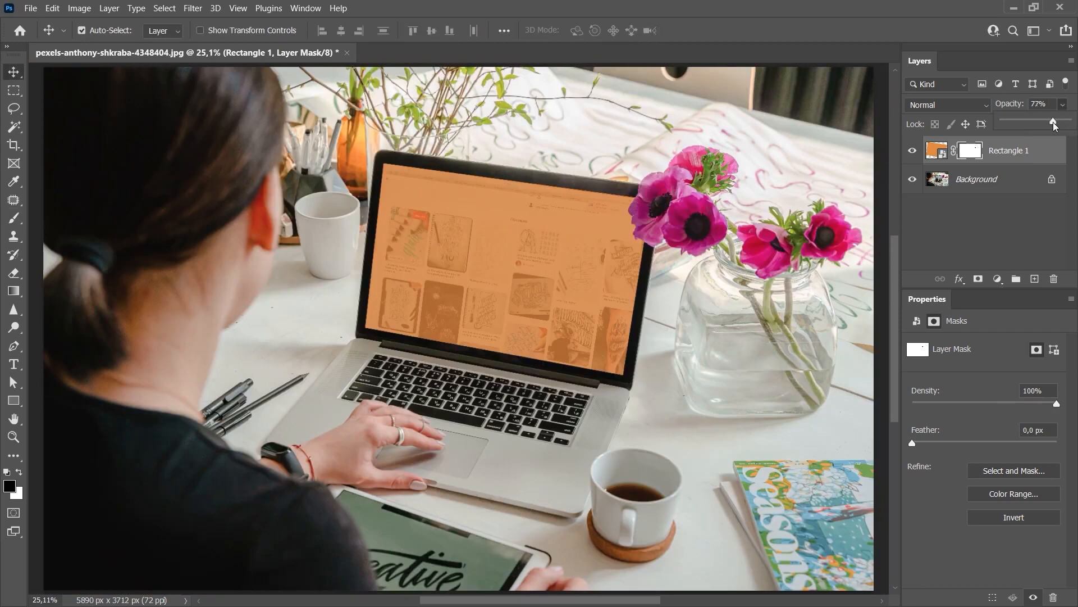
{"action": "left_click_drag", "start_coordinate": [1051, 121], "coordinate": [1068, 121]}
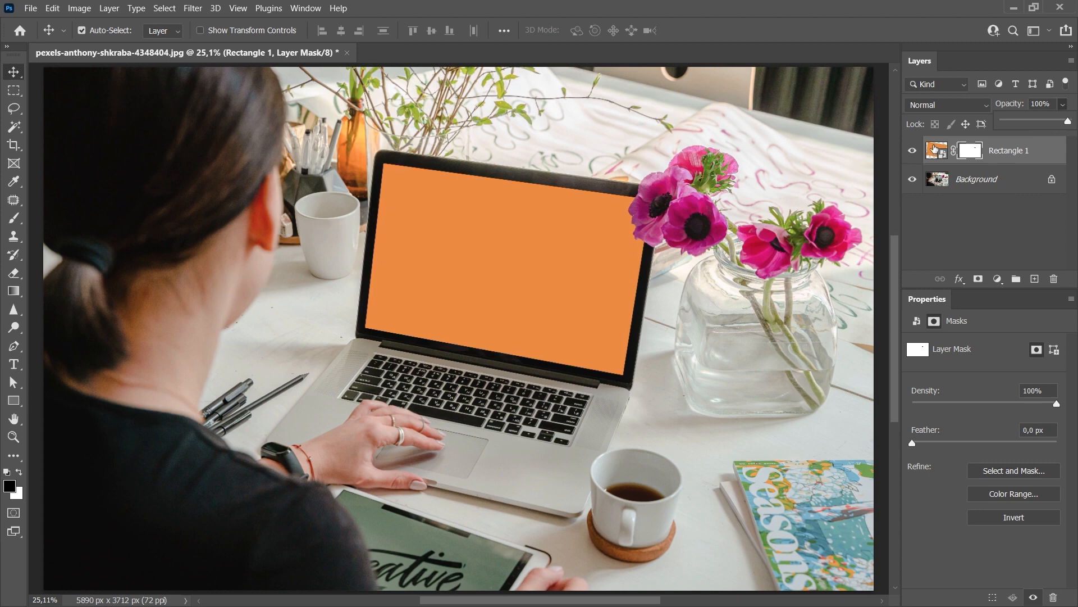
Open the screen rectangle's smart object, paint a freehand white squiggle on a new layer, save it, and return to the laptop photo
{"action": "double_click", "coordinate": [934, 151]}
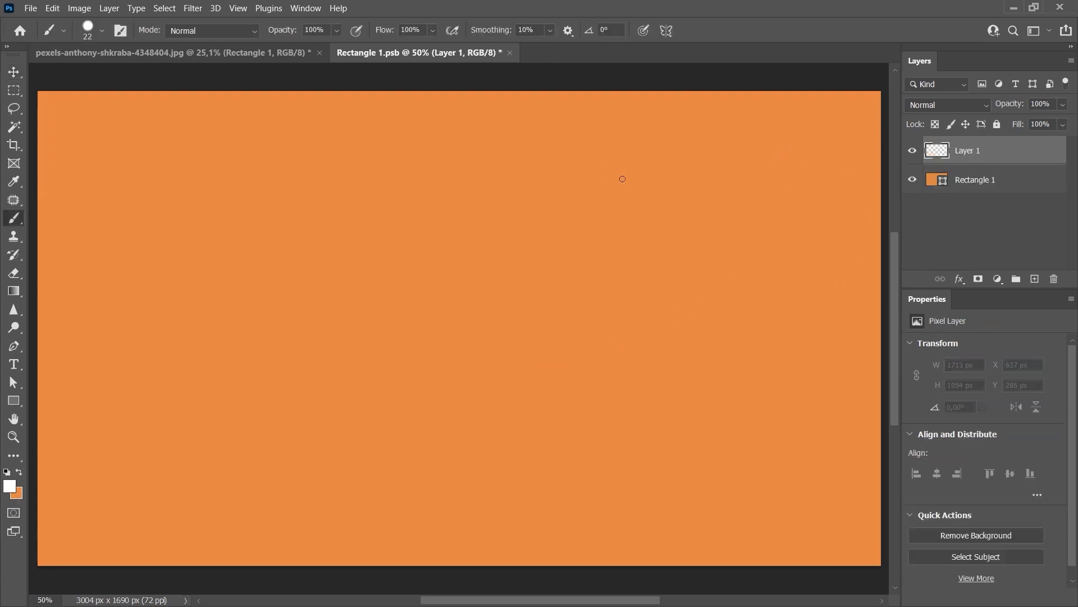
{"action": "mouse_move", "coordinate": [612, 172]}
{"action": "left_mouse_down"}
{"action": "mouse_move", "coordinate": [418, 240]}
{"action": "mouse_move", "coordinate": [315, 358]}
{"action": "mouse_move", "coordinate": [333, 474]}
{"action": "mouse_move", "coordinate": [721, 396]}
{"action": "left_mouse_up"}
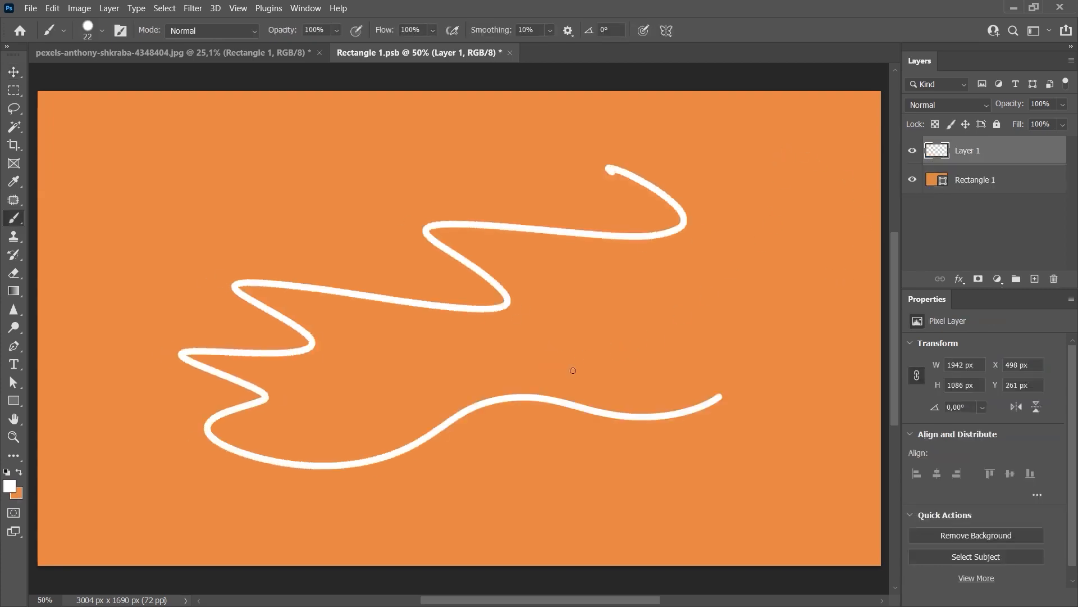
{"action": "key", "text": "ctrl+s"}
{"action": "left_click", "coordinate": [181, 53]}
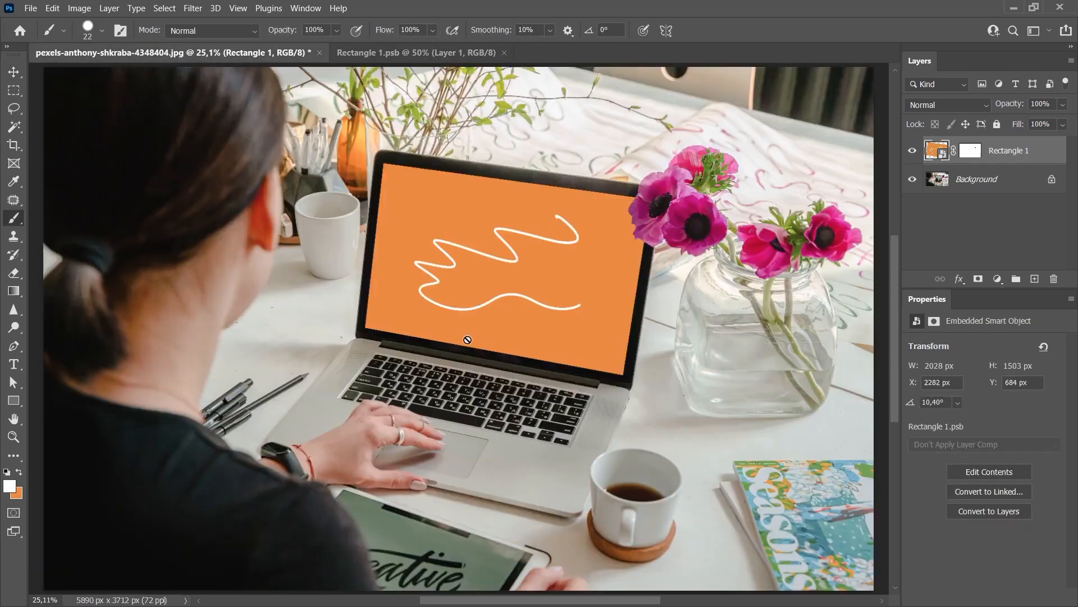
{"action": "key", "text": "v"}
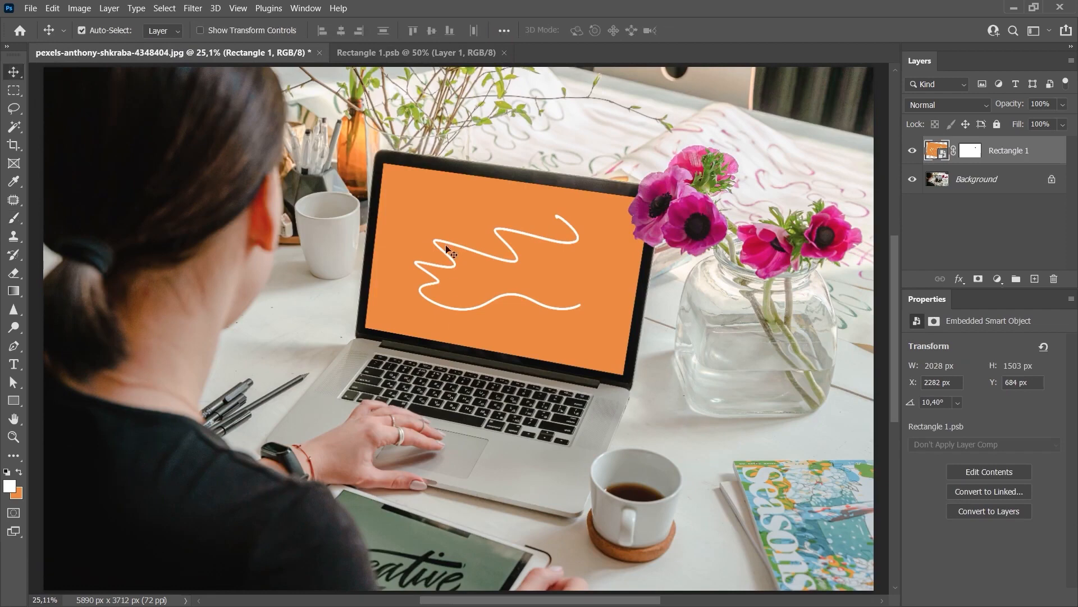
Place the mountain lake photo in the smart object, enlarge it to about 59% to cover the canvas, save, and return to the mockup
{"action": "left_click", "coordinate": [415, 52]}
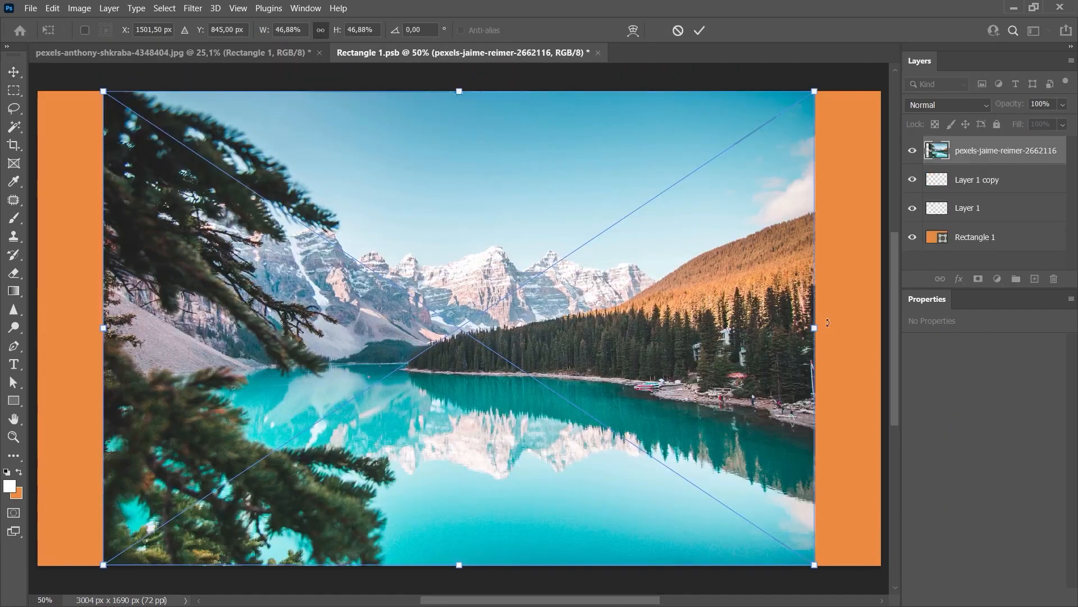
{"action": "left_click_drag", "start_coordinate": [814, 322], "coordinate": [879, 345]}
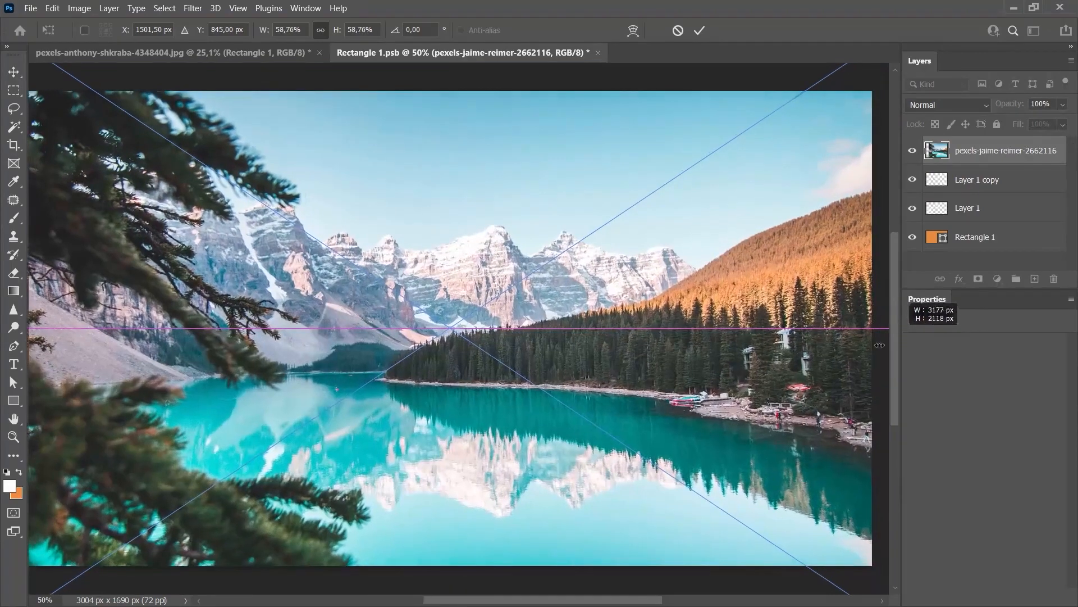
{"action": "left_click_drag", "start_coordinate": [880, 345], "coordinate": [880, 346]}
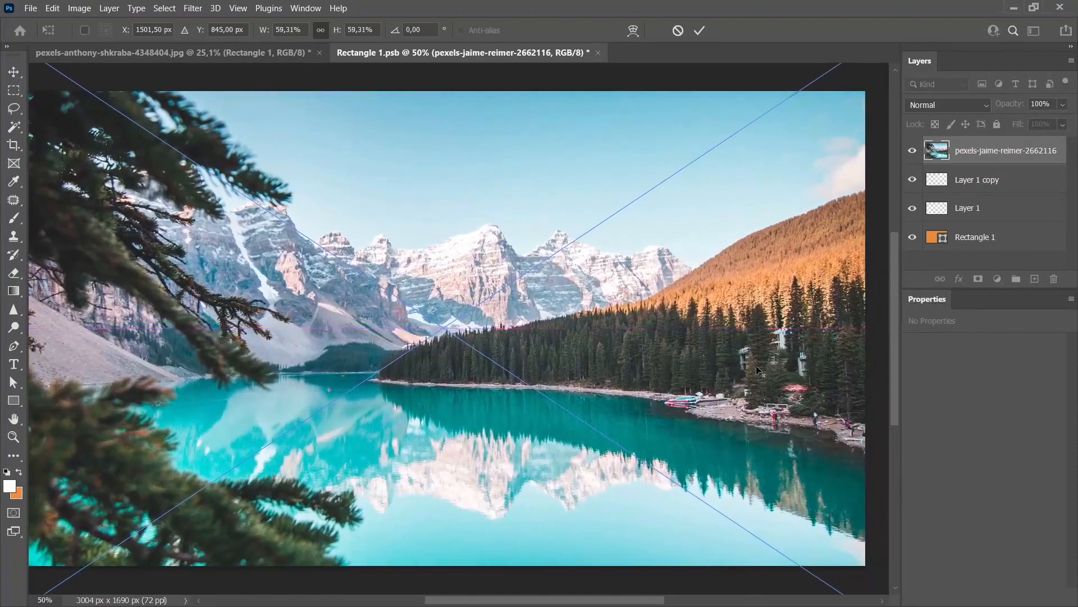
{"action": "key", "text": "Return"}
{"action": "key", "text": "ctrl+0"}
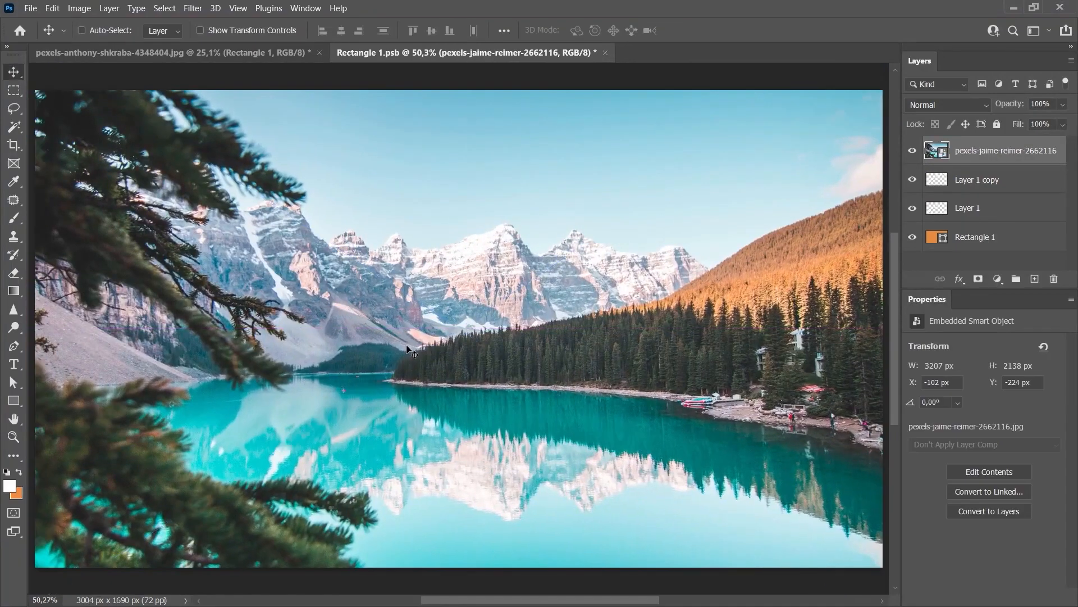
{"action": "key", "text": "ctrl+s"}
{"action": "key", "text": "ctrl+Tab"}
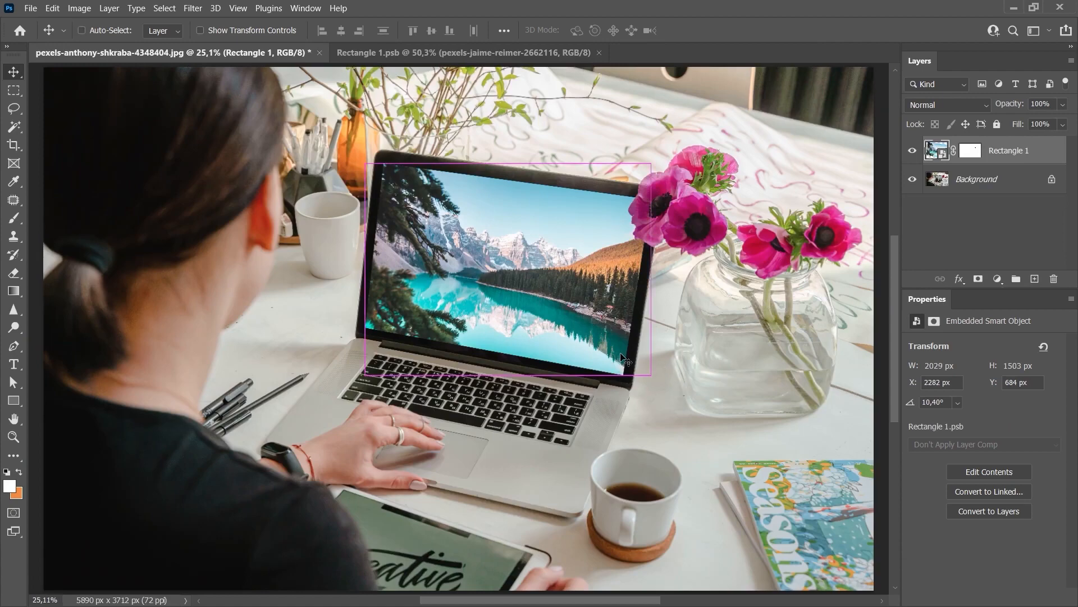
{"action": "key", "text": "ctrl+Tab"}
{"action": "key", "text": "ctrl+Tab"}
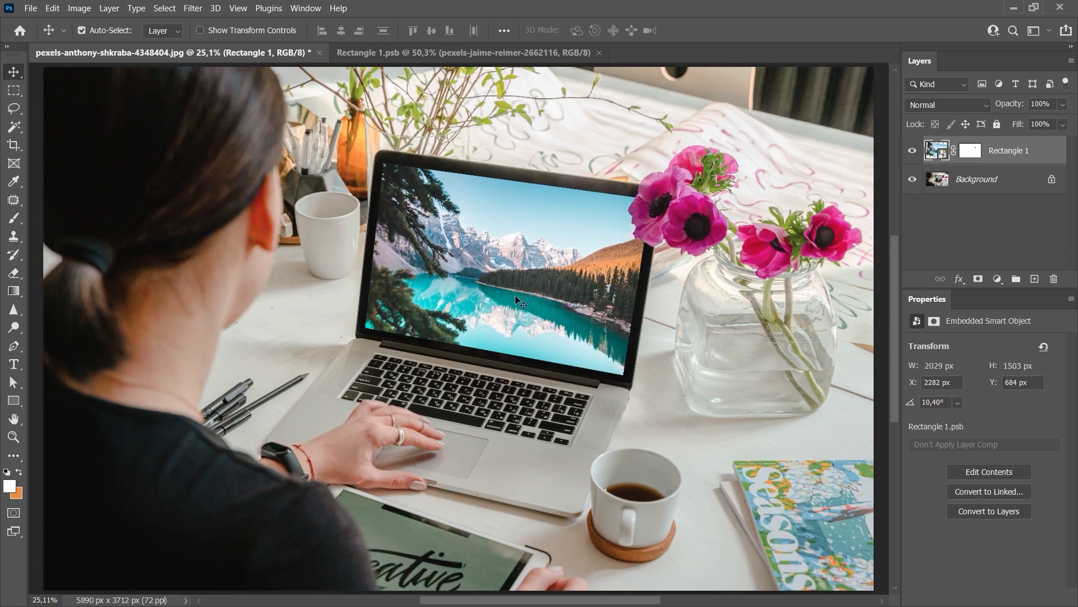
Try a linear black-to-white Gradient Overlay on the Rectangle 1 layer in Hard Light mode at an angle of 132°
{"action": "double_click", "coordinate": [1037, 164]}
{"action": "left_click_drag", "start_coordinate": [470, 144], "coordinate": [600, 147]}
{"action": "left_click_drag", "start_coordinate": [527, 298], "coordinate": [366, 299]}
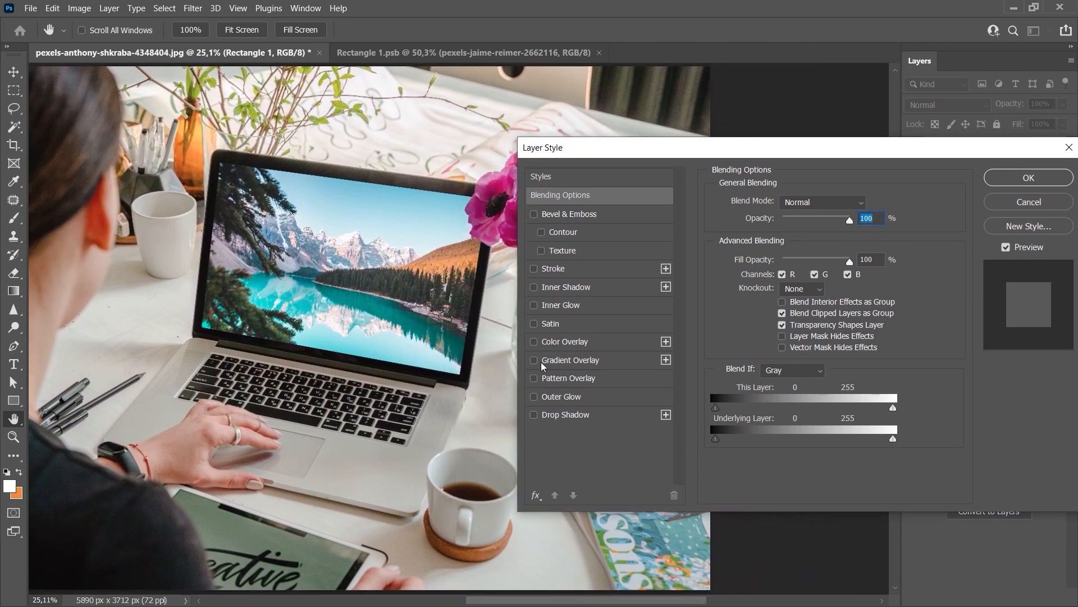
{"action": "left_click", "coordinate": [551, 361]}
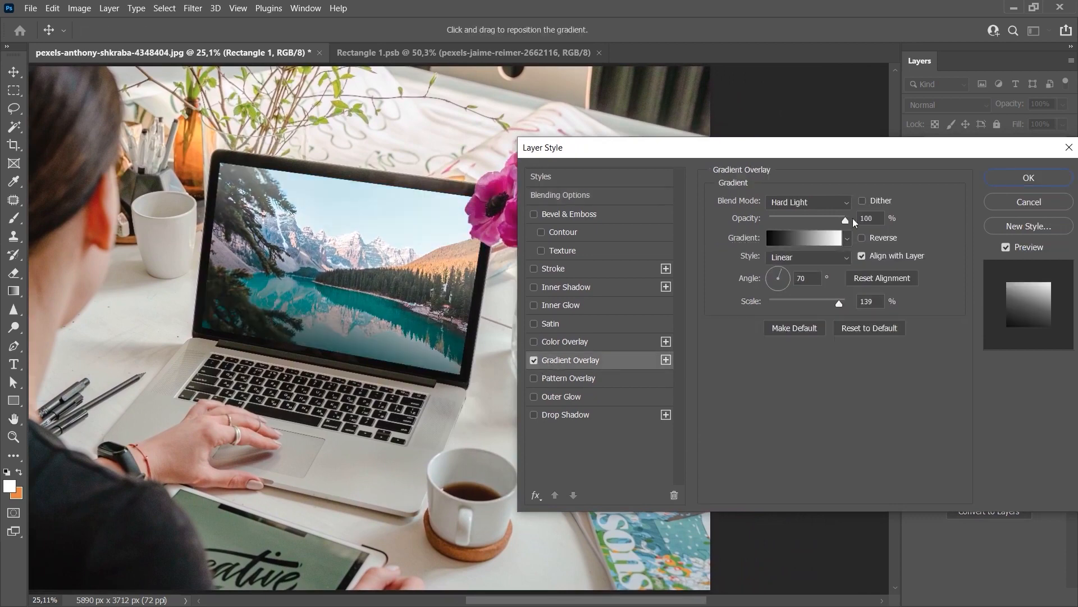
{"action": "left_click", "coordinate": [784, 283]}
{"action": "left_click", "coordinate": [774, 273]}
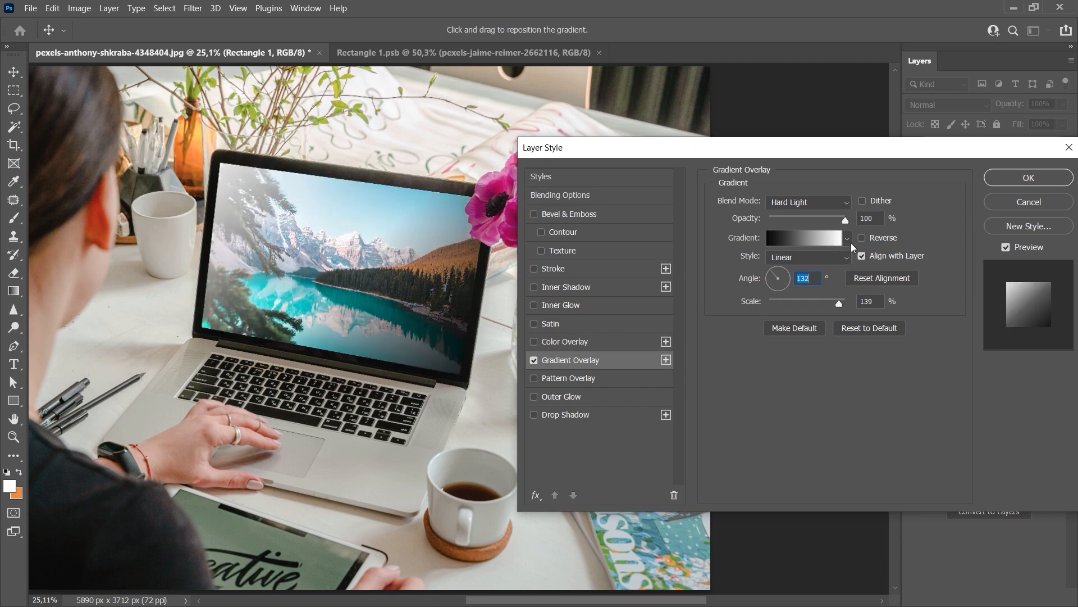
Lower the opacity of the opacity stop at the black end of the overlay gradient
{"action": "left_click", "coordinate": [790, 241]}
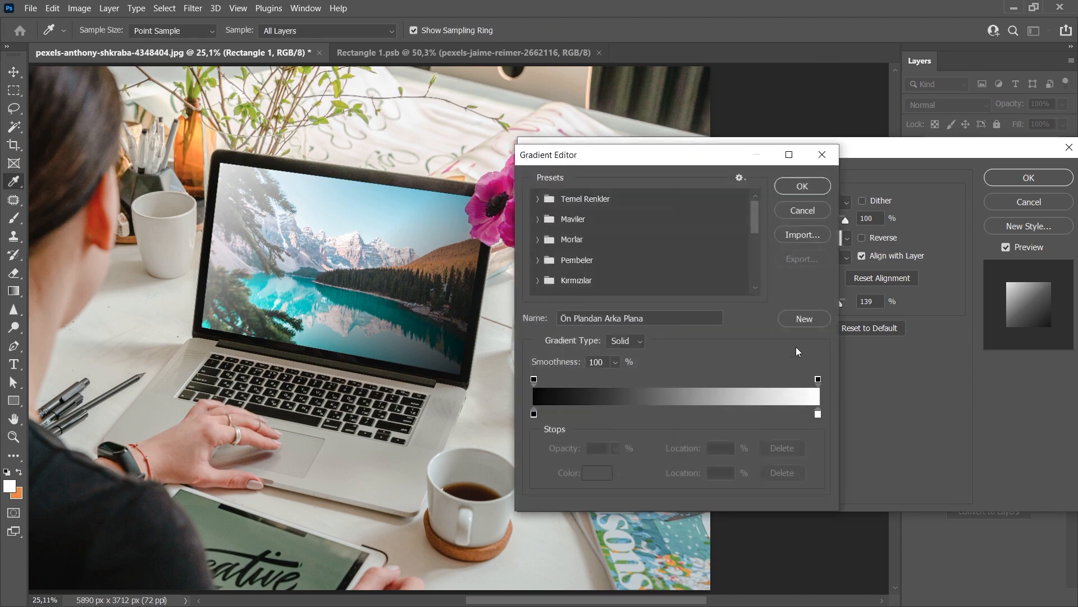
{"action": "left_click", "coordinate": [533, 380]}
{"action": "left_click", "coordinate": [615, 448]}
{"action": "left_click_drag", "start_coordinate": [622, 470], "coordinate": [565, 466]}
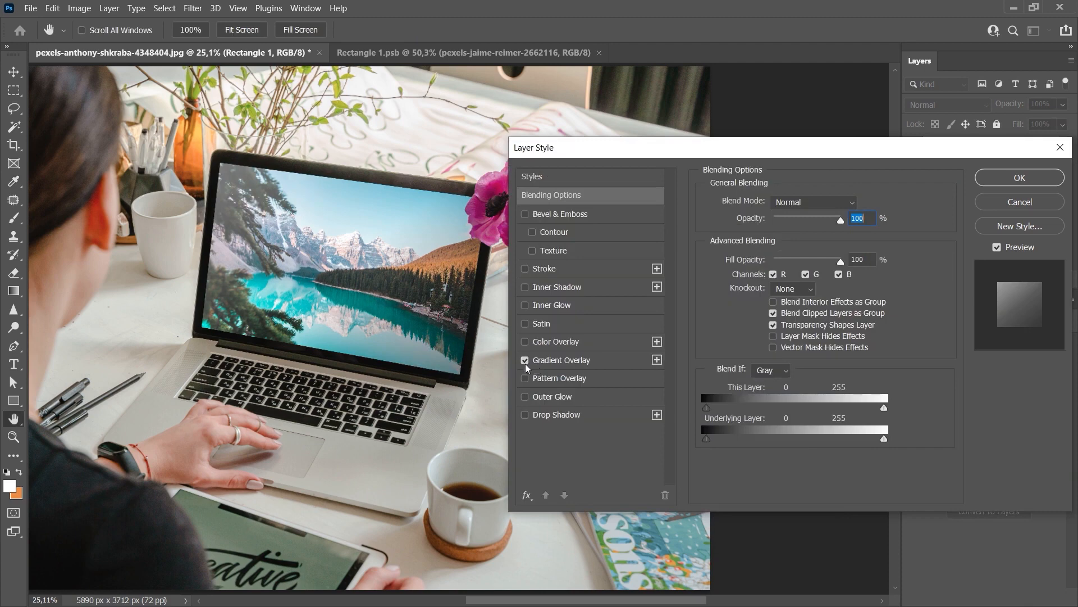
Disable the Gradient Overlay and add a Color Overlay in near-black 000806 with reduced opacity
{"action": "left_click", "coordinate": [525, 361]}
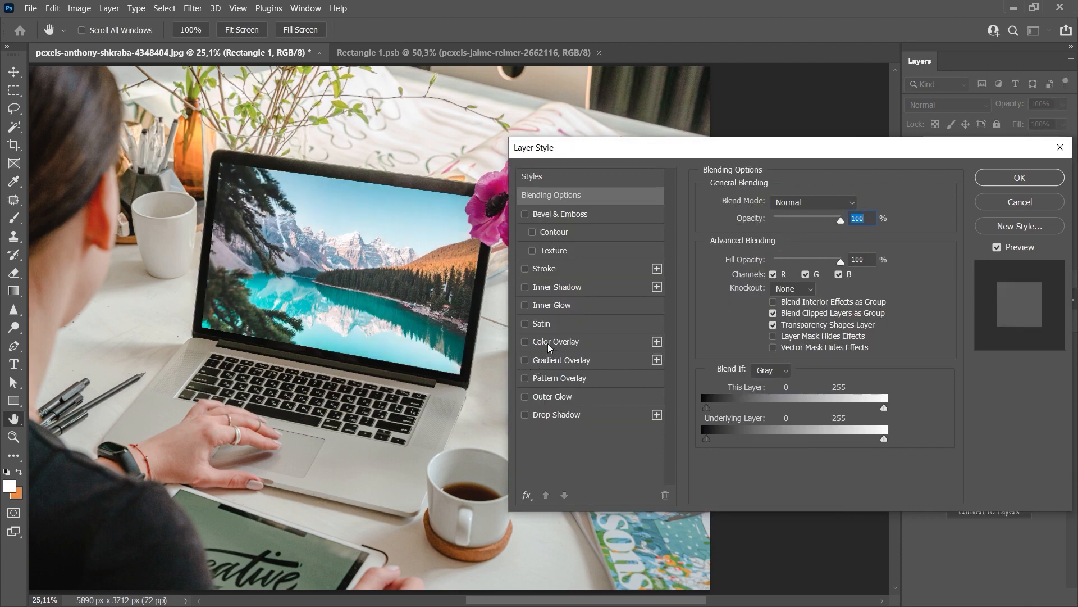
{"action": "left_click", "coordinate": [553, 344]}
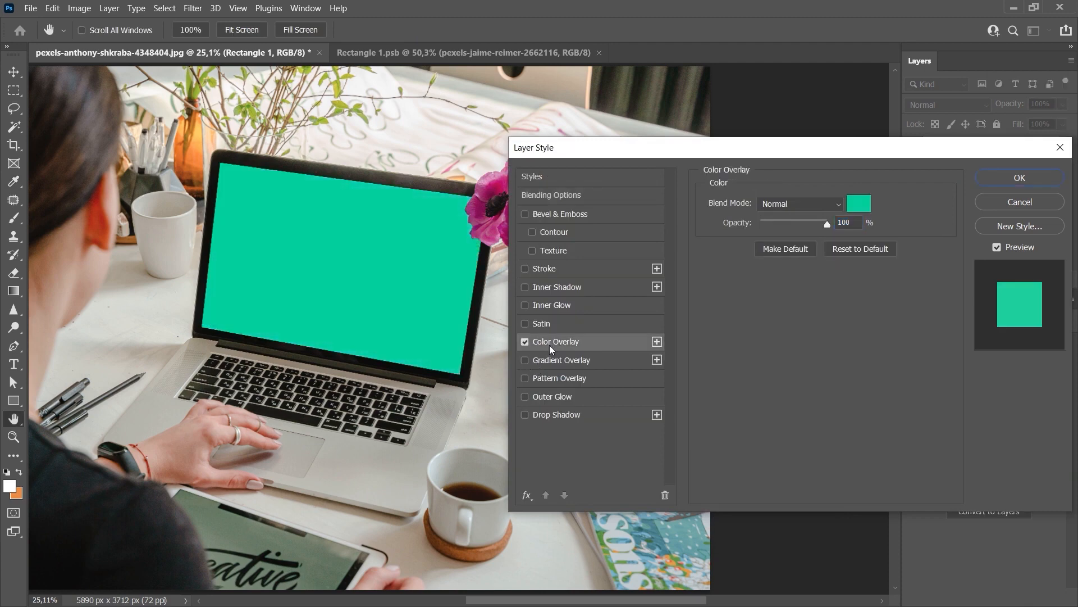
{"action": "left_click", "coordinate": [863, 206]}
{"action": "left_click_drag", "start_coordinate": [823, 366], "coordinate": [869, 401]}
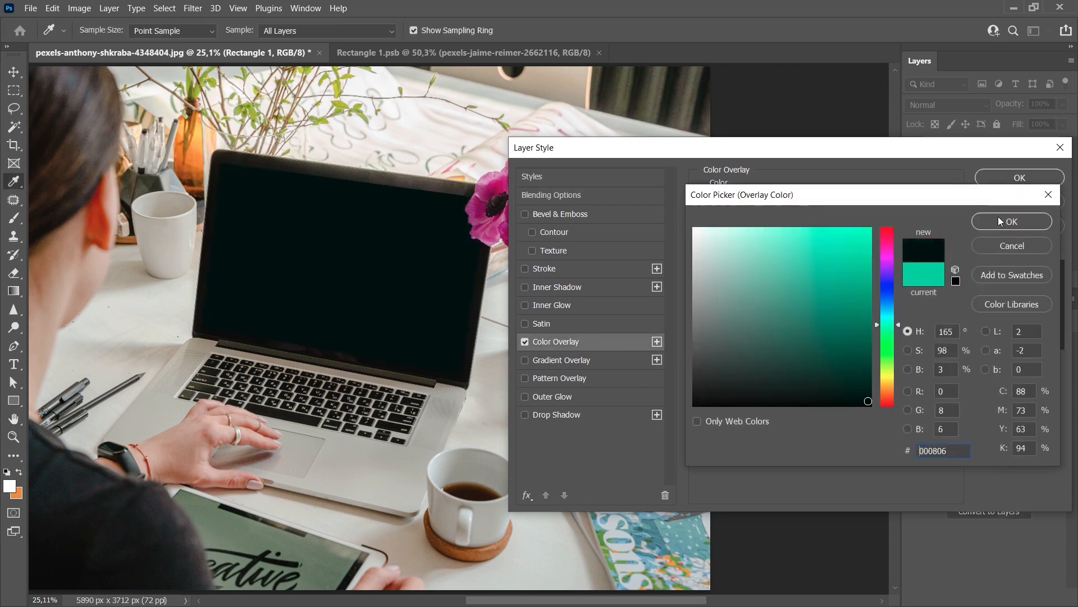
{"action": "left_click", "coordinate": [999, 217]}
{"action": "left_click_drag", "start_coordinate": [827, 224], "coordinate": [793, 231]}
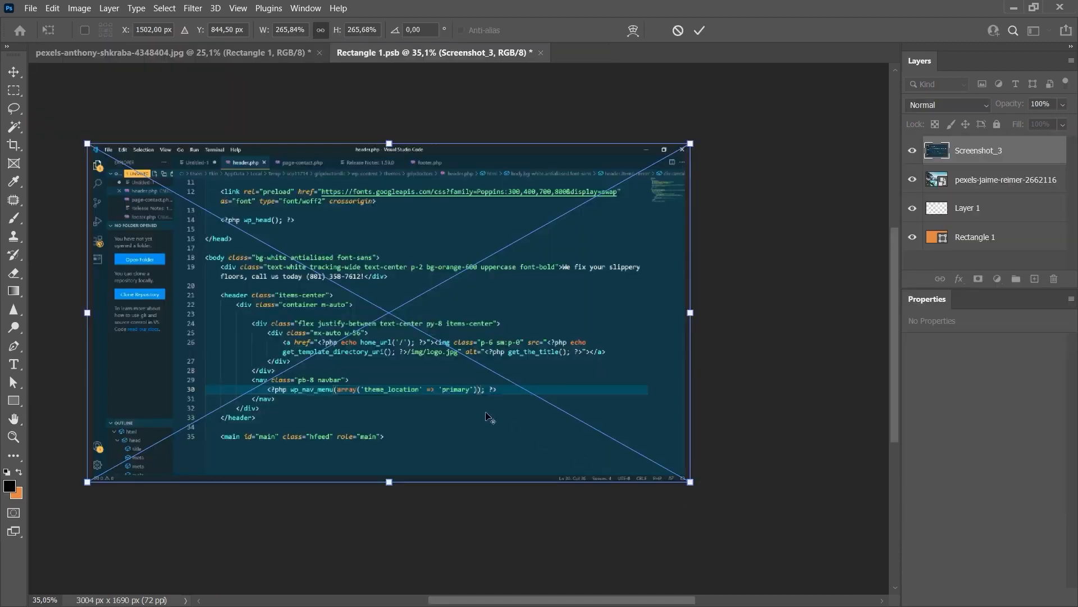
Place the Screenshot_3 image over the smart object's canvas at about 266%, save, and return to the mockup photo
{"action": "key", "text": "Return"}
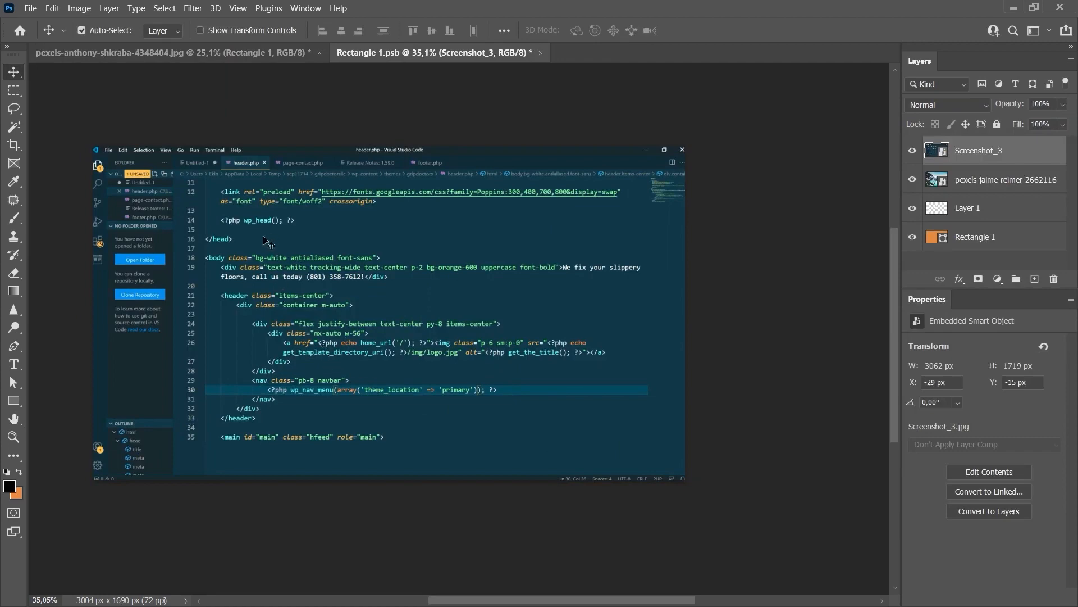
{"action": "key", "text": "ctrl+s"}
{"action": "left_click", "coordinate": [250, 55]}
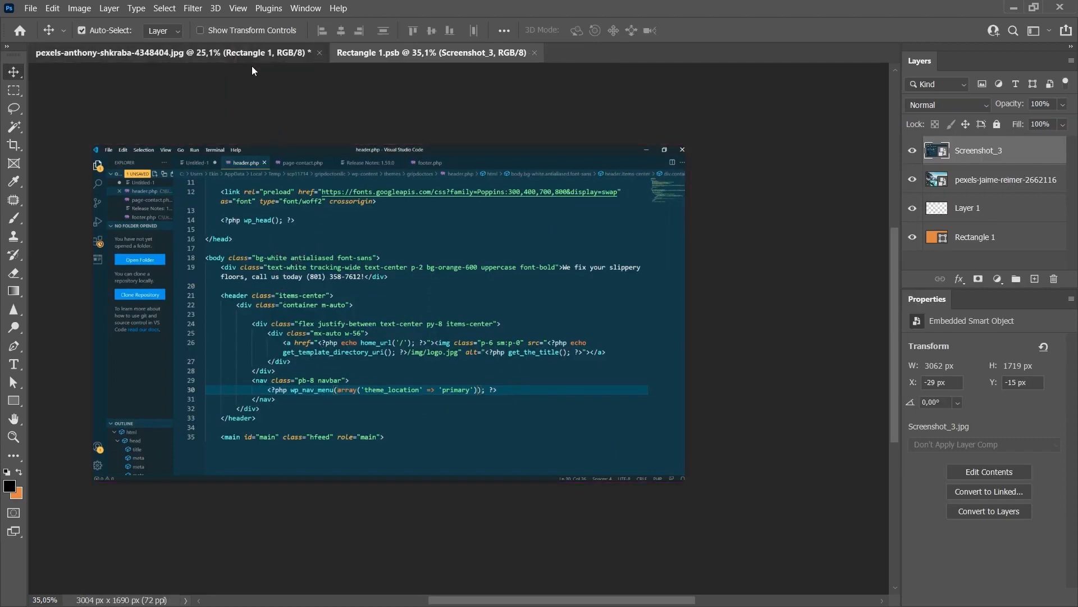
{"action": "left_click", "coordinate": [953, 184]}
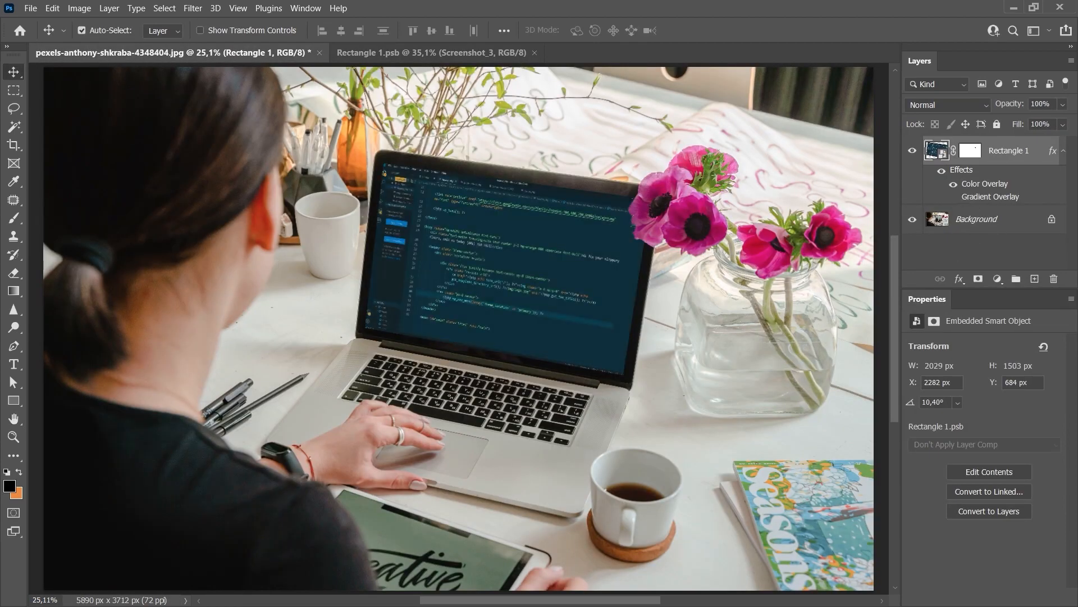